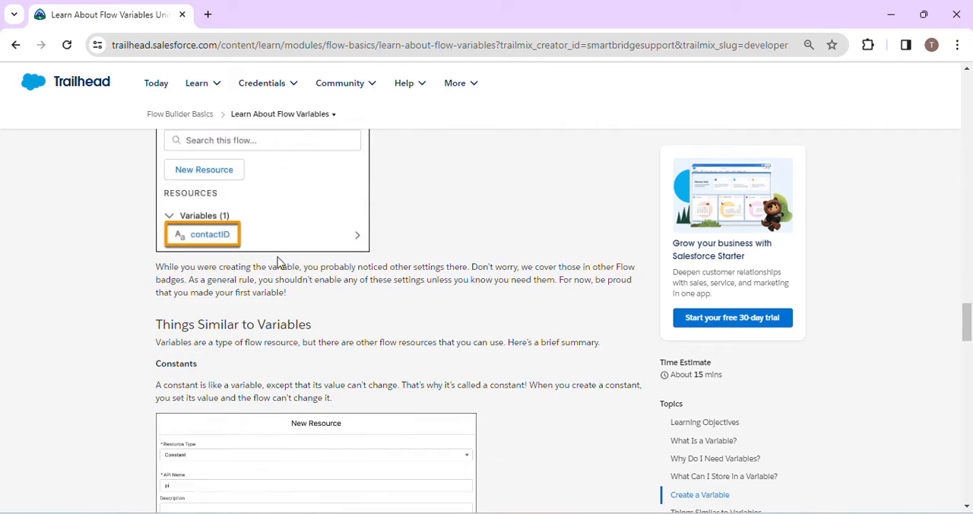
scroll(277, 262, "down", 8)
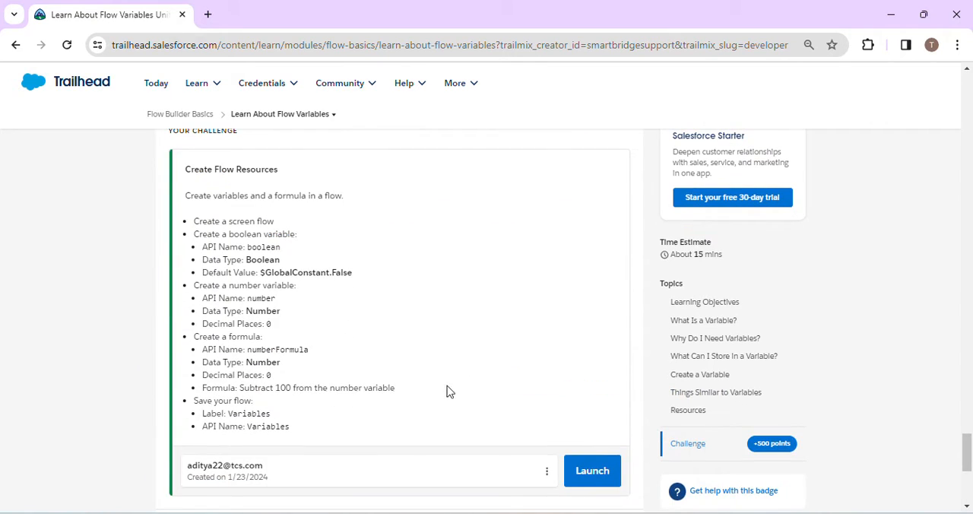
- Read the requirements of the Create Flow Resources hands-on challenge on the Trailhead unit page
scroll(490, 340, "up", 3)
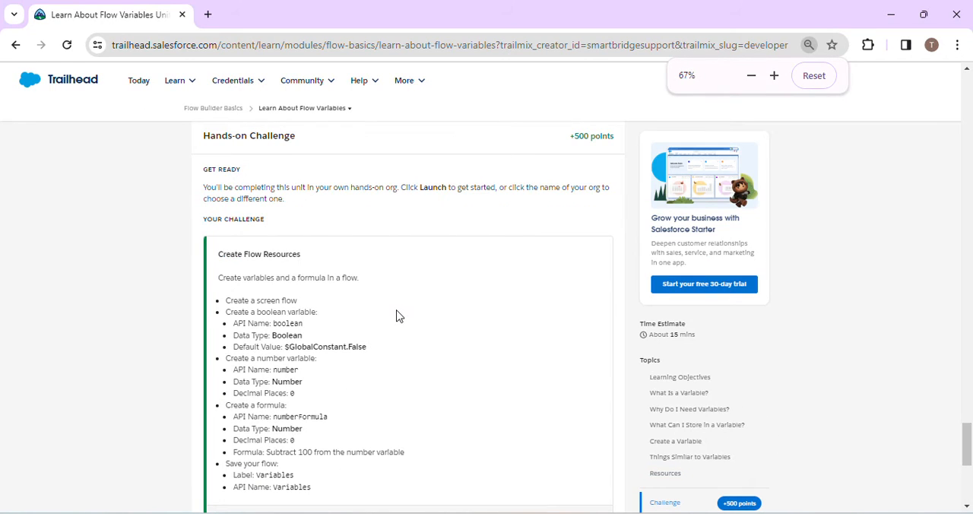
left_click(809, 45)
left_click(774, 75)
left_click(777, 76)
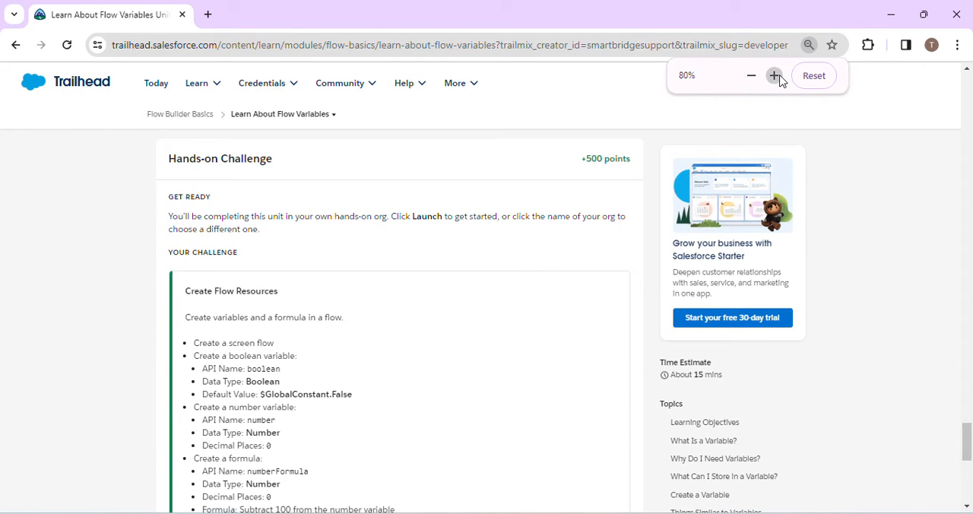
scroll(340, 252, "down", 3)
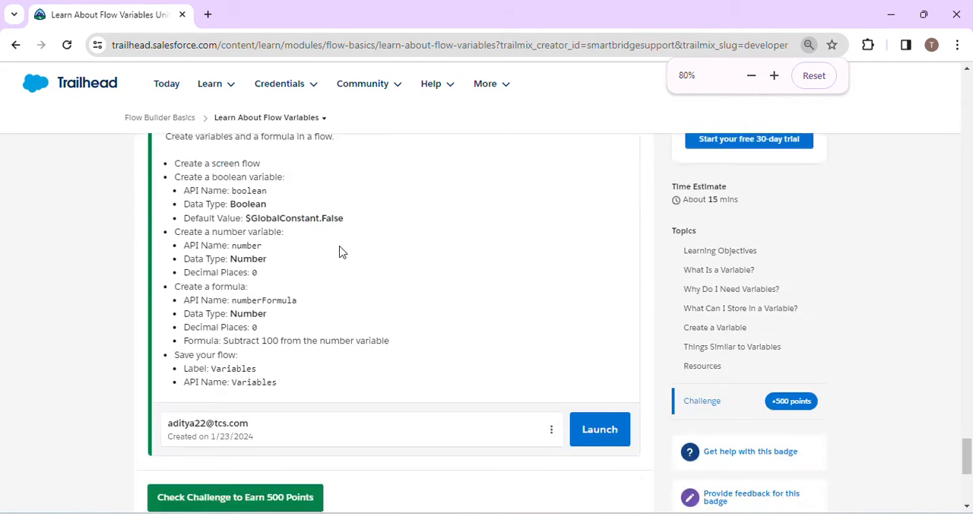
scroll(341, 252, "up", 5)
scroll(341, 251, "up", 2)
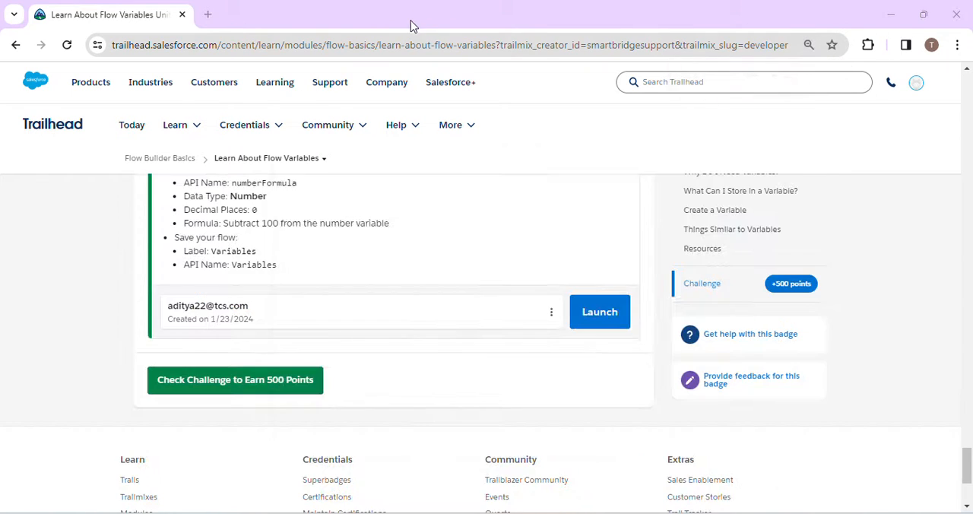
scroll(160, 330, "up", 1)
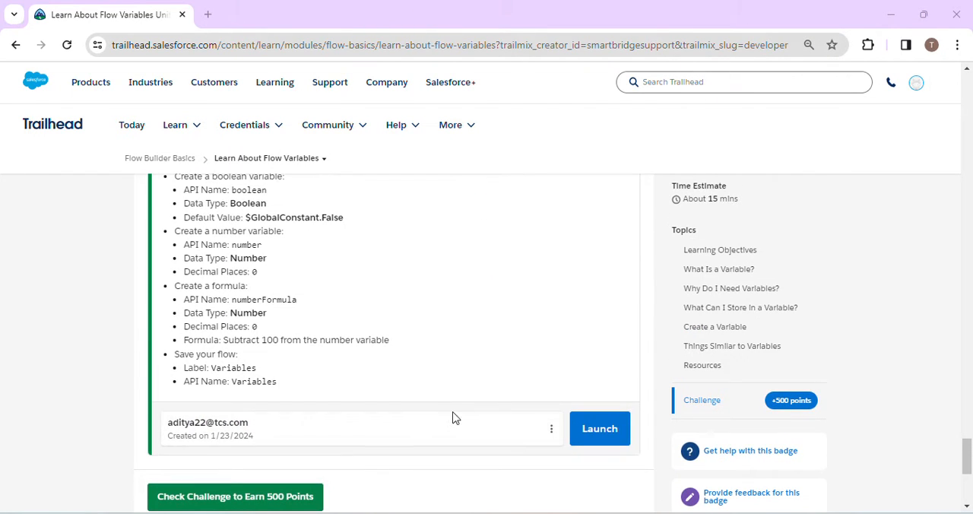
- Choose Superbadge Playground as the hands-on org for the challenge and launch it
left_click(554, 434)
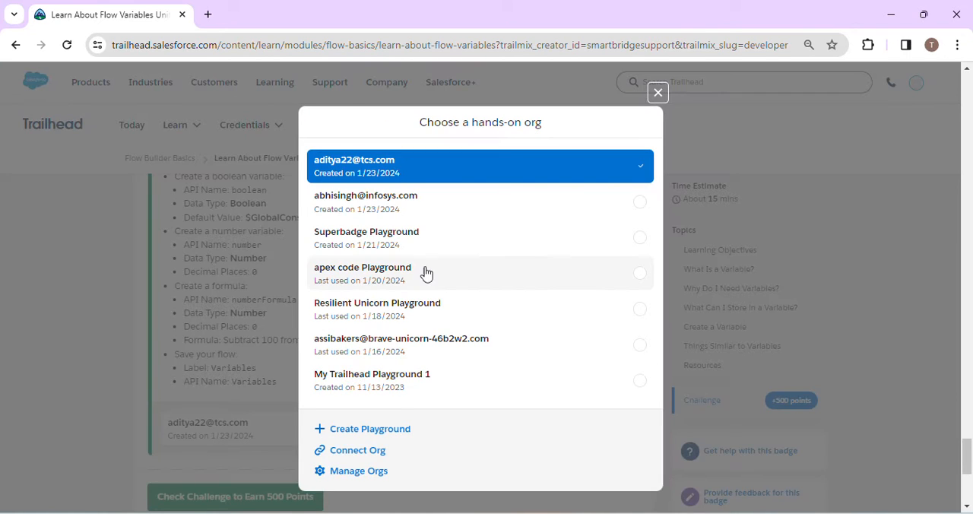
left_click(626, 243)
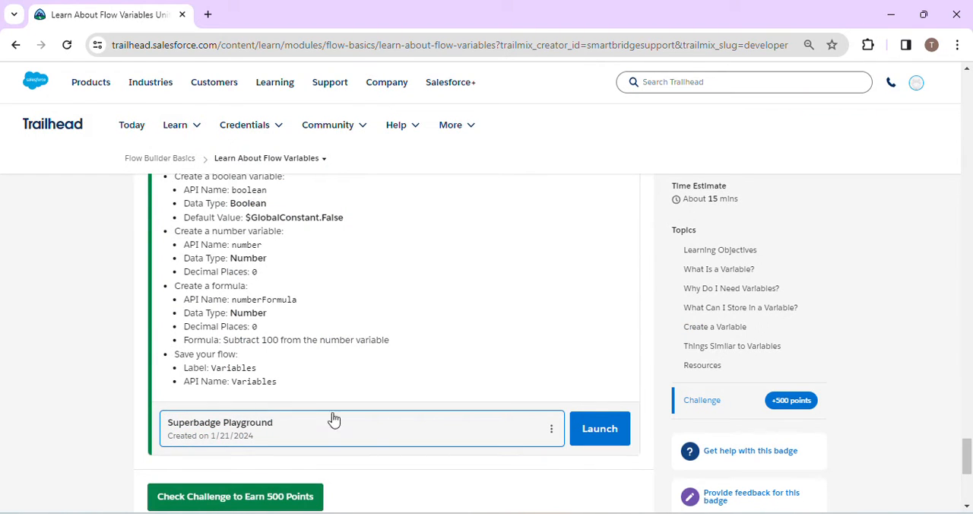
left_click(596, 432)
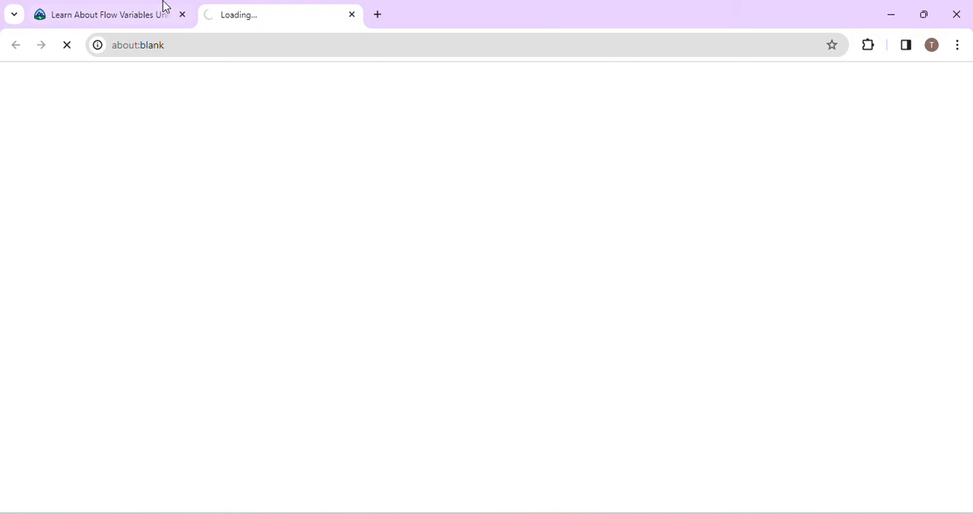
left_click(163, 7)
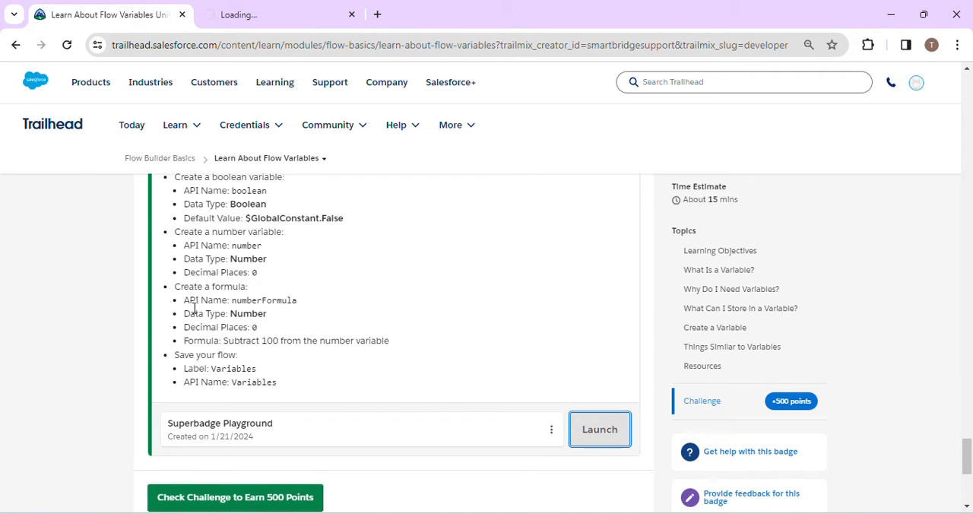
scroll(194, 308, "up", 1)
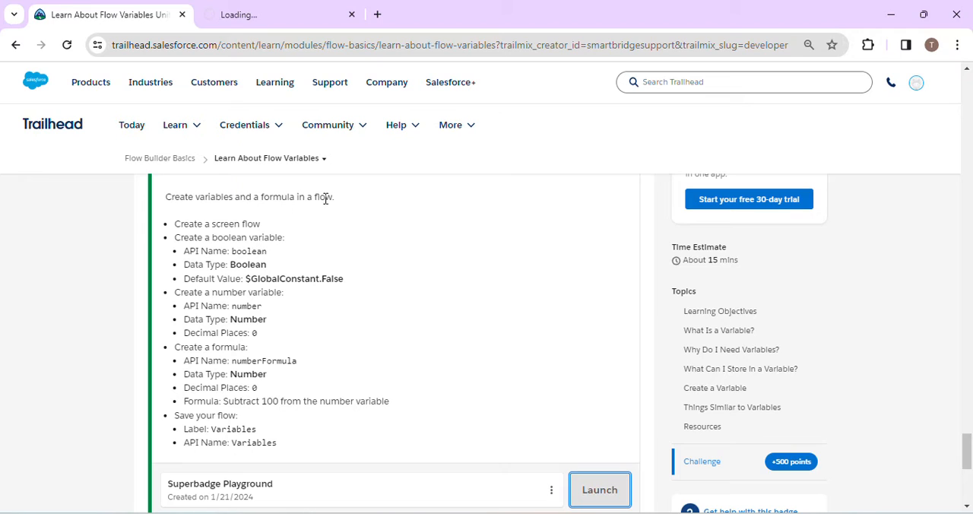
left_click(279, 6)
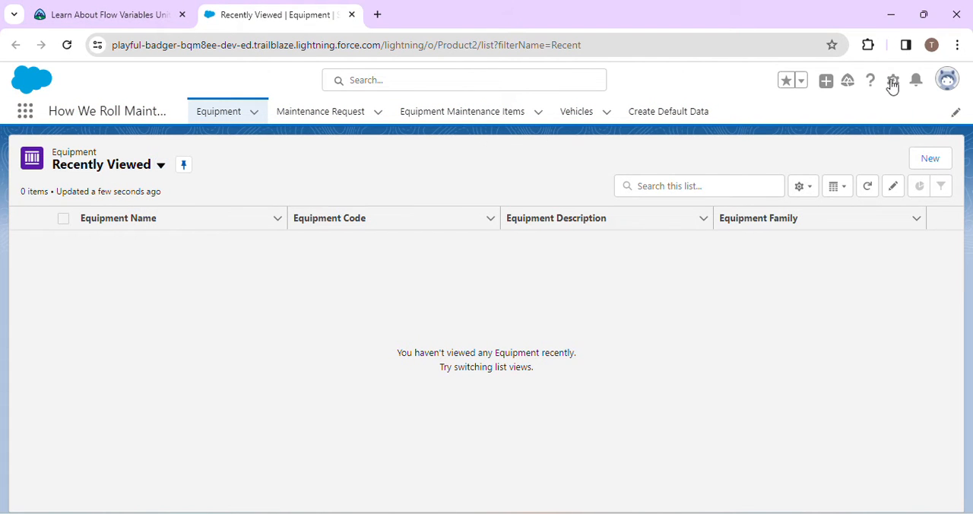
- Open Setup from the launched playground and close the leftover Equipment page
left_click(893, 85)
left_click(856, 122)
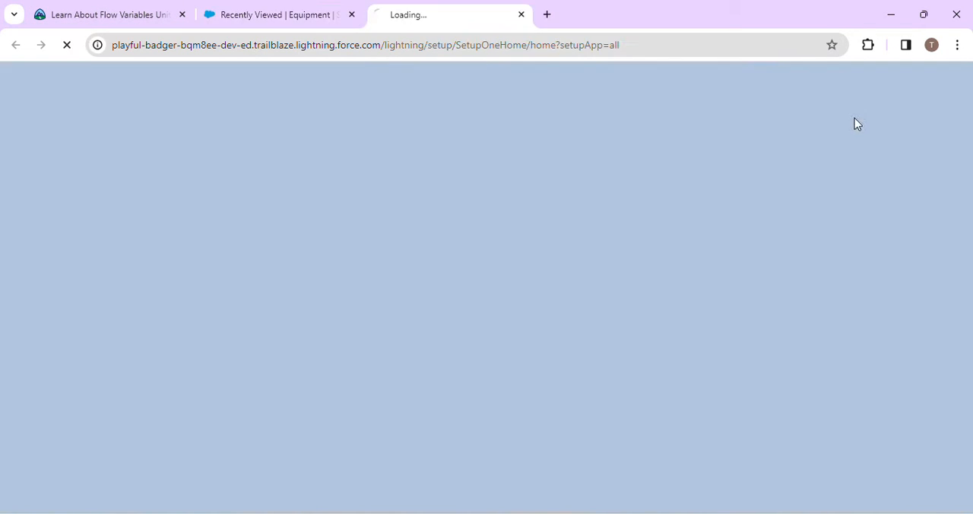
left_click(266, 16)
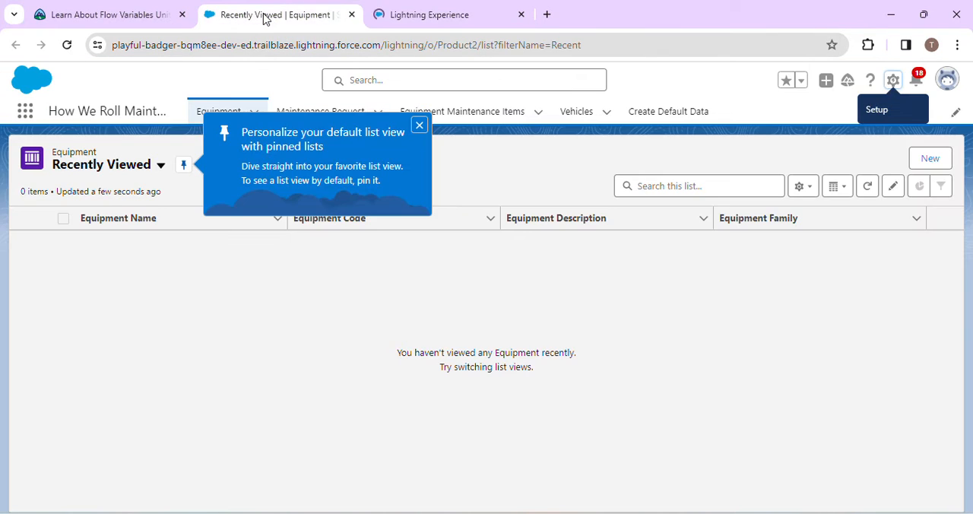
right_click(266, 17)
left_click(367, 245)
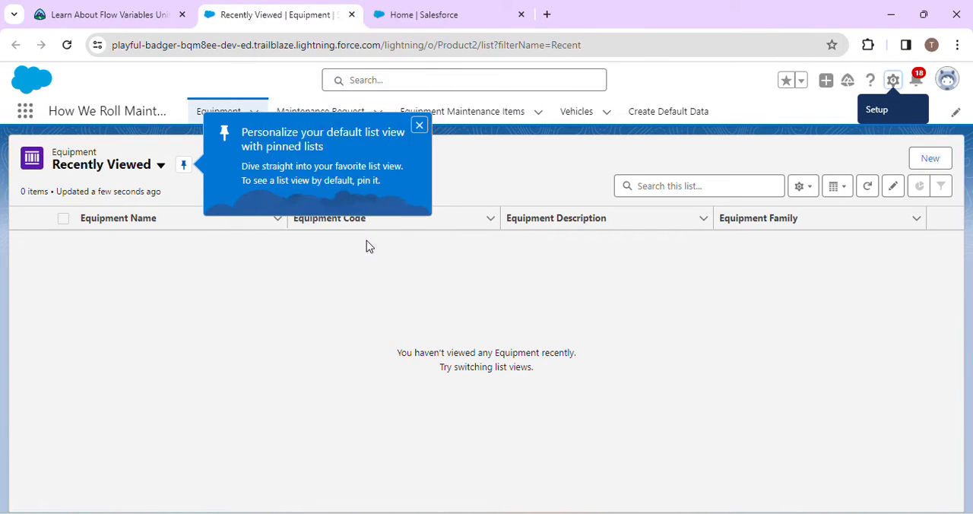
- Find "flow" in Setup, open the Flows page and dismiss the Prompt & Walkthrough Tips window
left_click(135, 153)
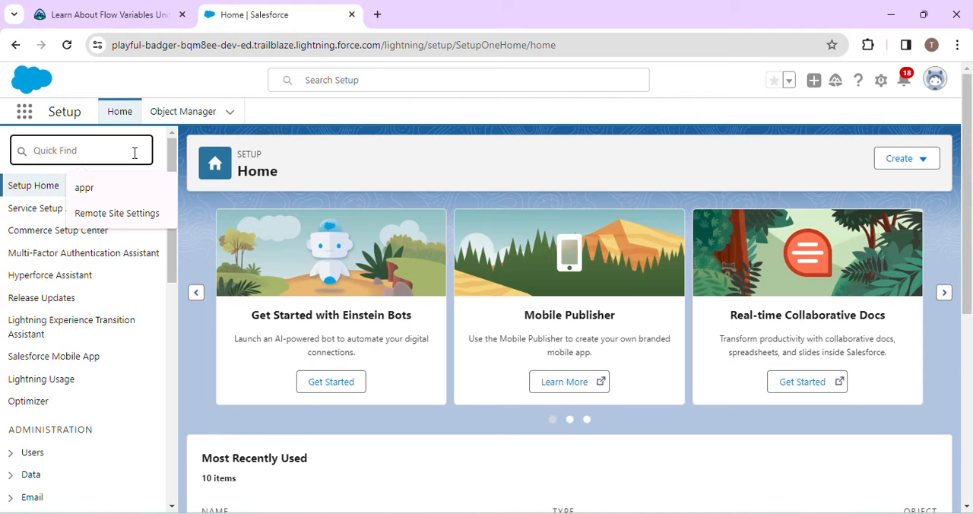
left_click(135, 152)
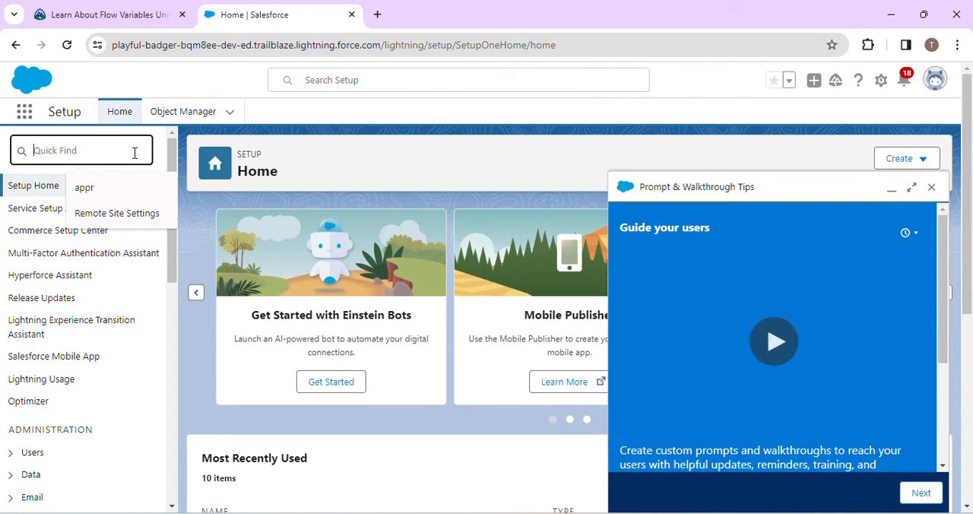
type("flow")
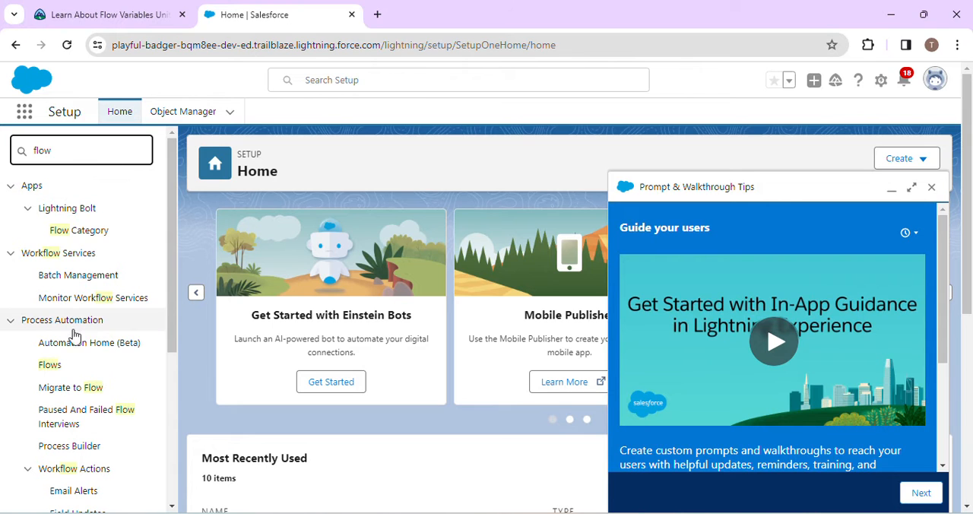
left_click(58, 367)
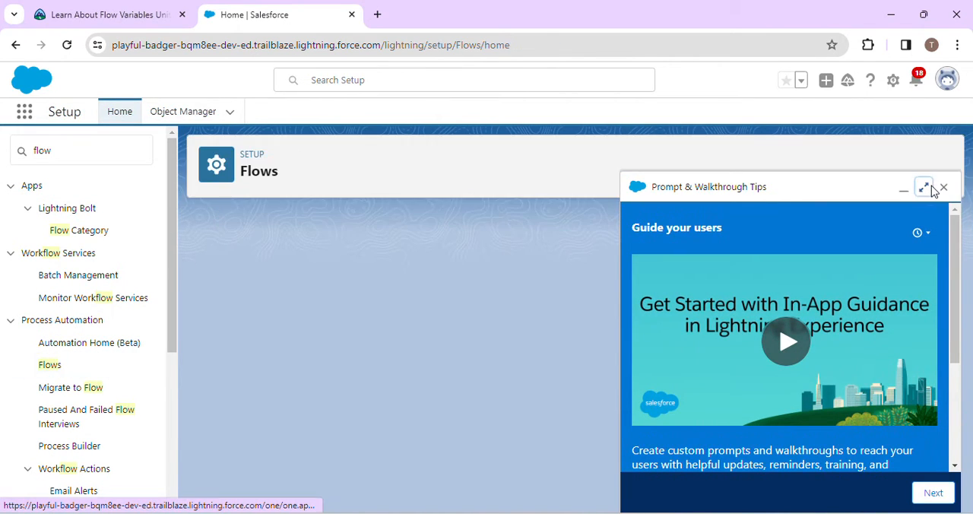
left_click(925, 187)
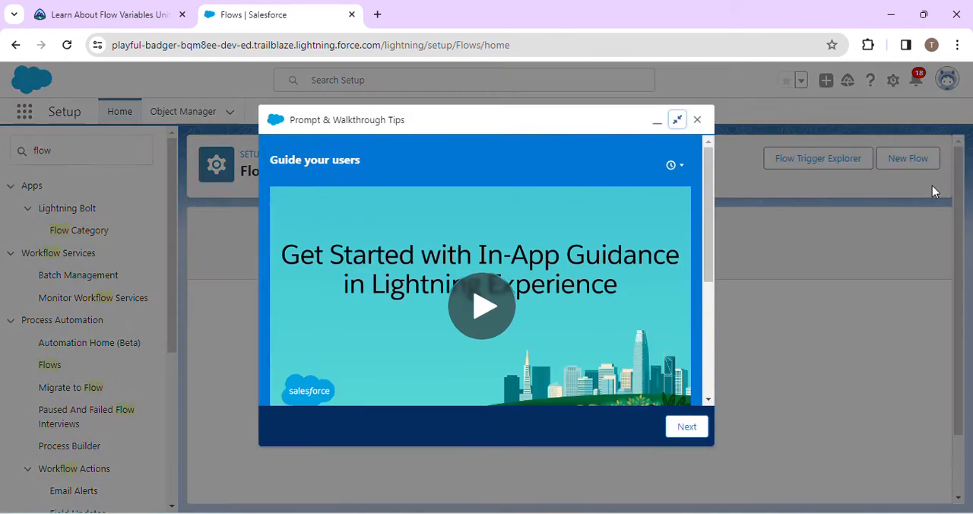
left_click(699, 121)
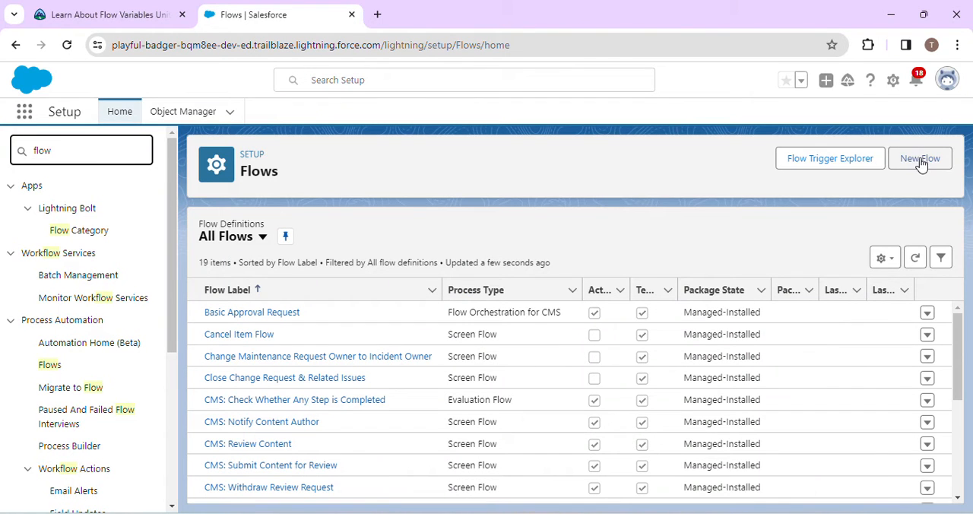
- Start a new flow in Flow Builder and close the Flows setup page
left_click(155, 15)
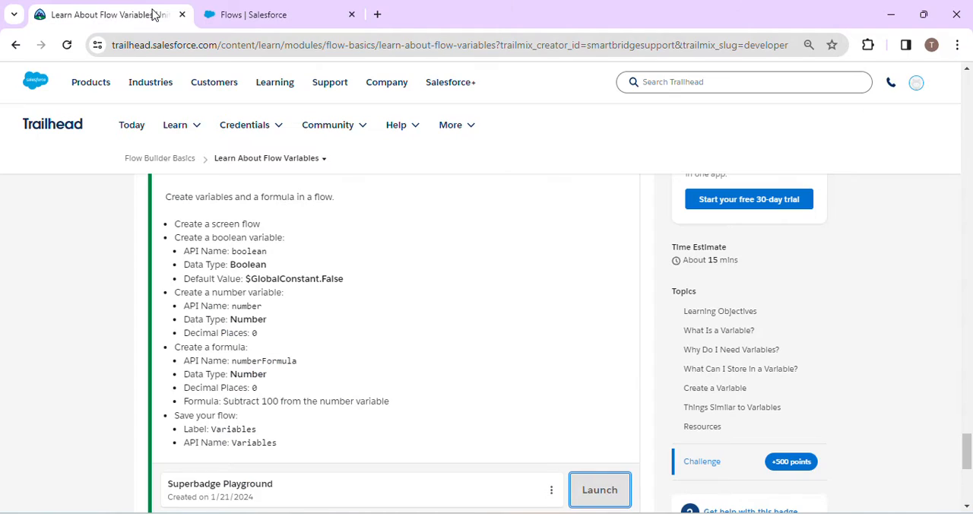
left_click(271, 11)
left_click(936, 159)
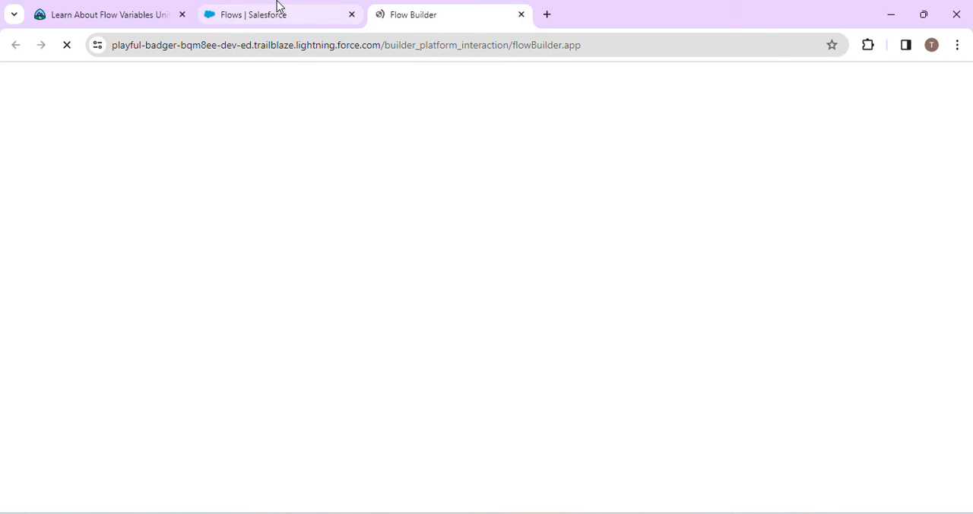
left_click(277, 6)
right_click(278, 10)
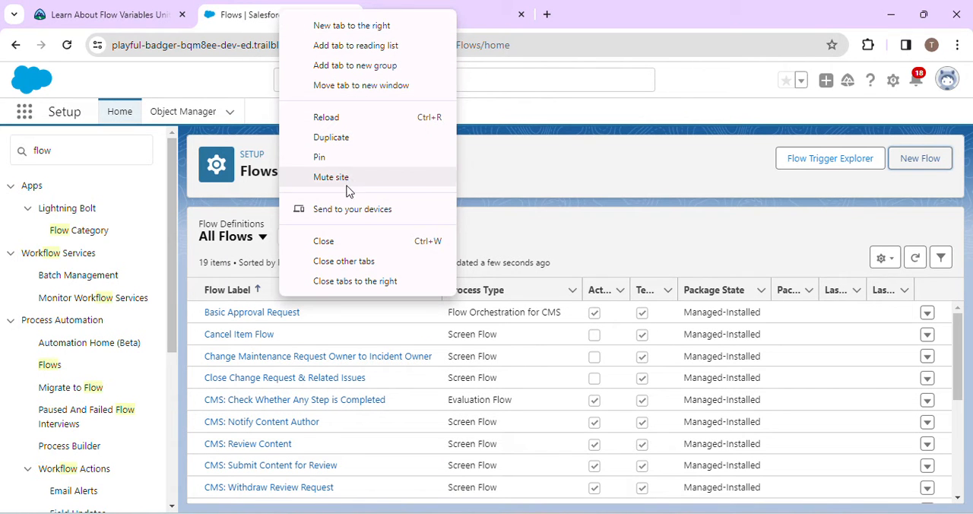
left_click(342, 238)
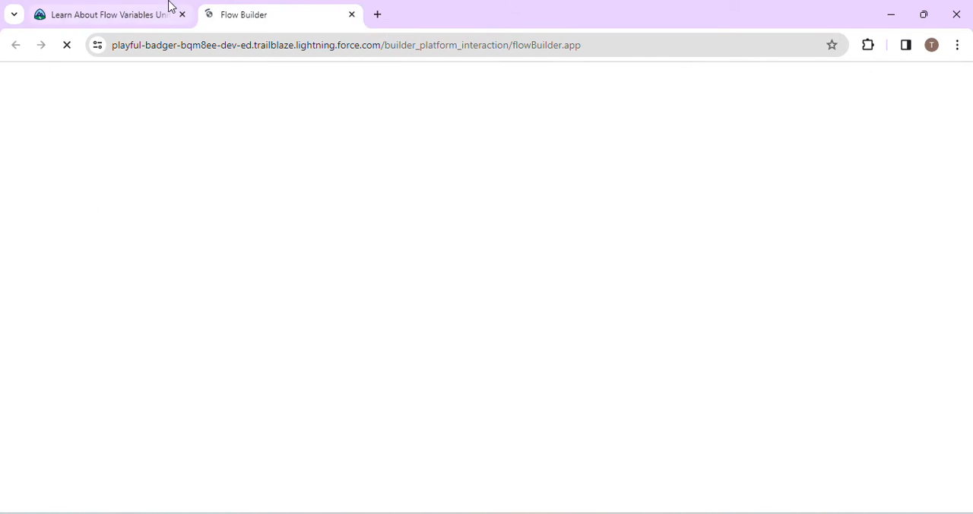
- Review the unit's instructions for creating a variable and the challenge's list of required flow resources
left_click(138, 6)
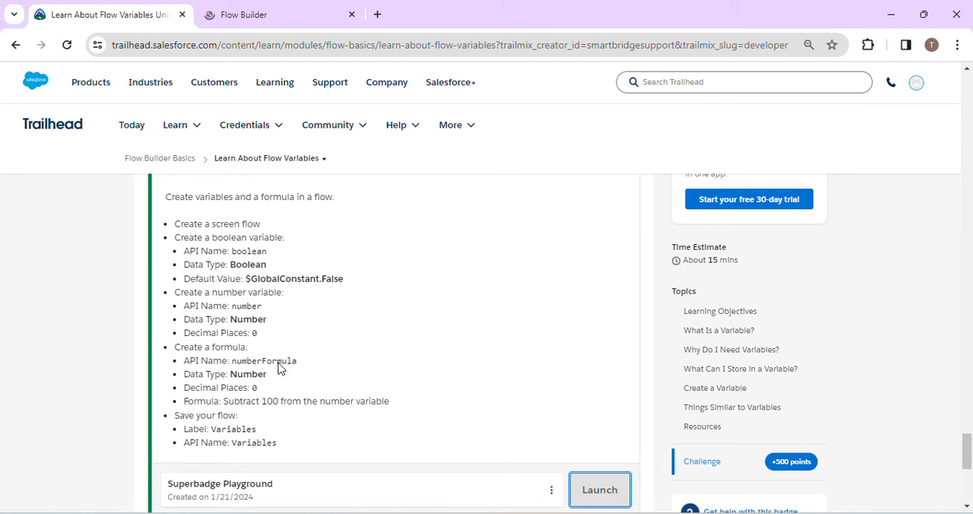
scroll(279, 365, "up", 15)
scroll(278, 364, "up", 15)
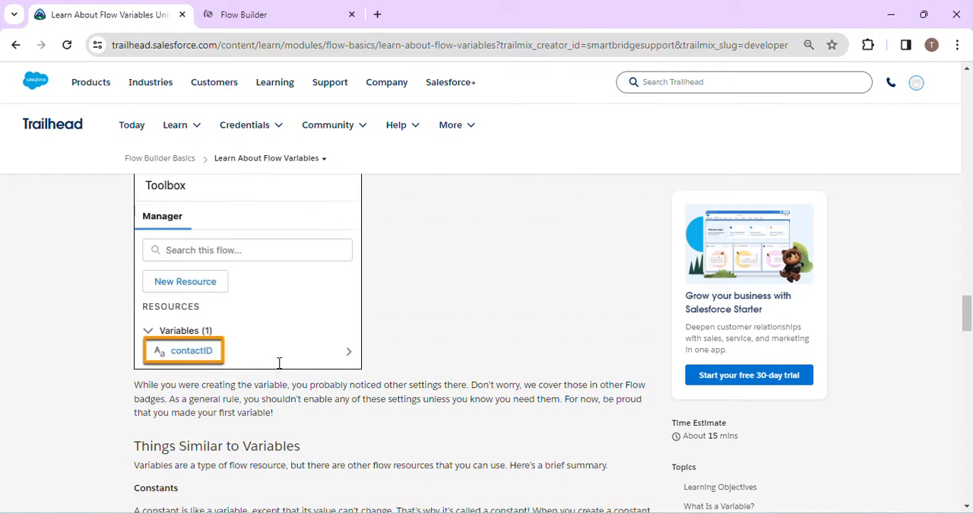
scroll(279, 363, "up", 5)
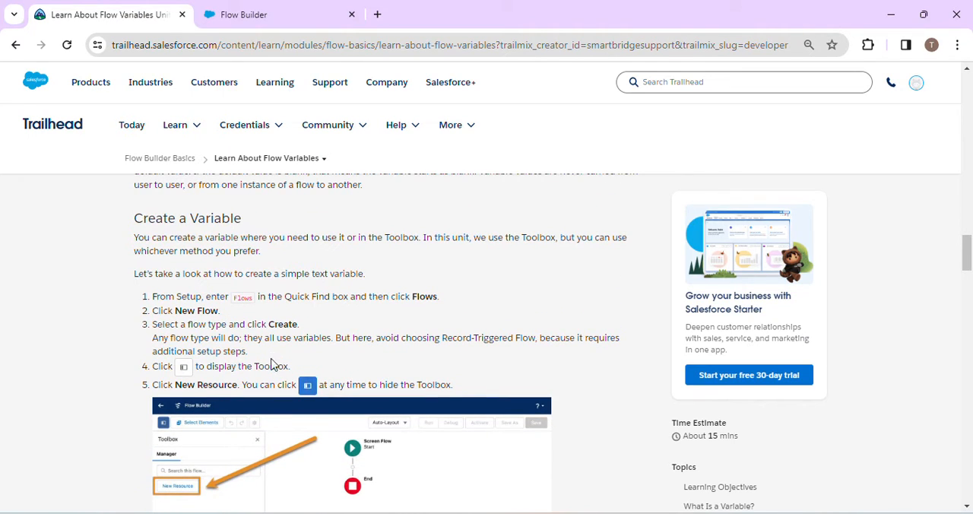
left_click(294, 7)
left_click(66, 8)
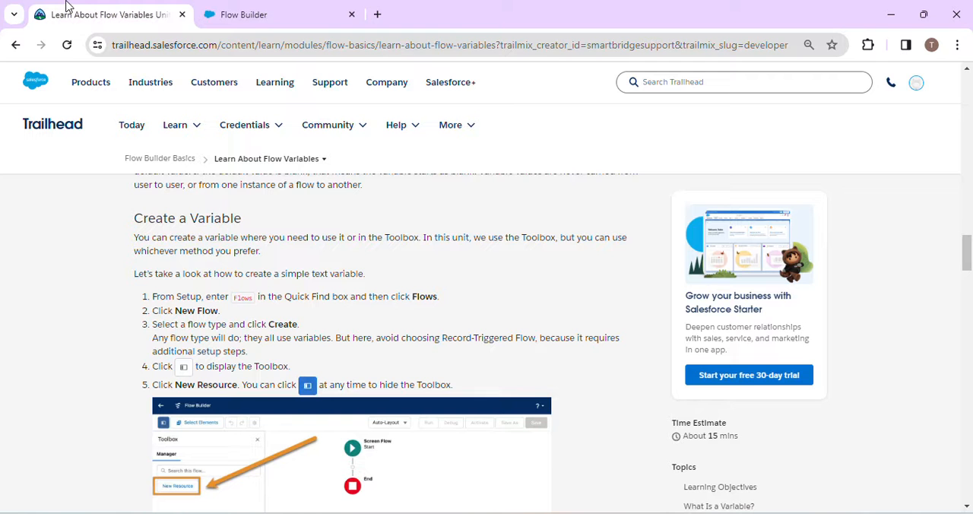
scroll(181, 407, "down", 20)
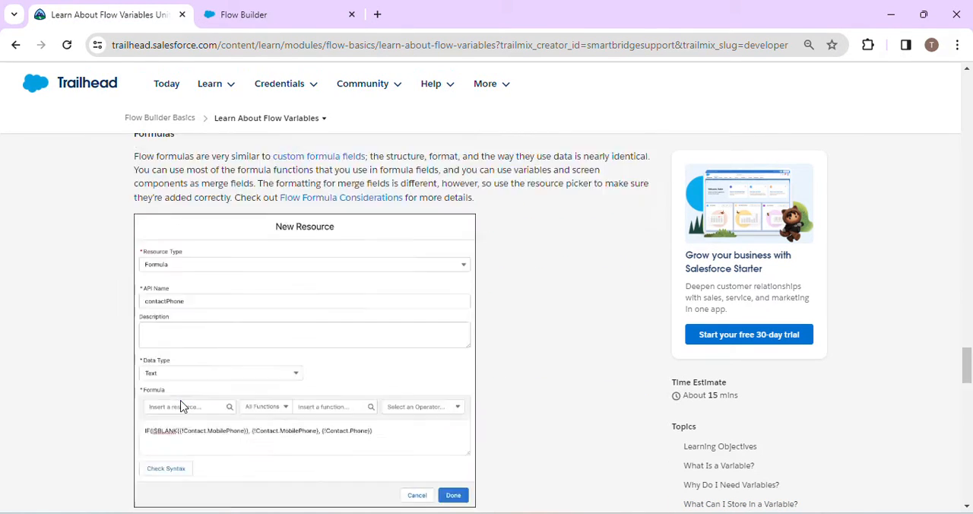
scroll(181, 407, "up", 3)
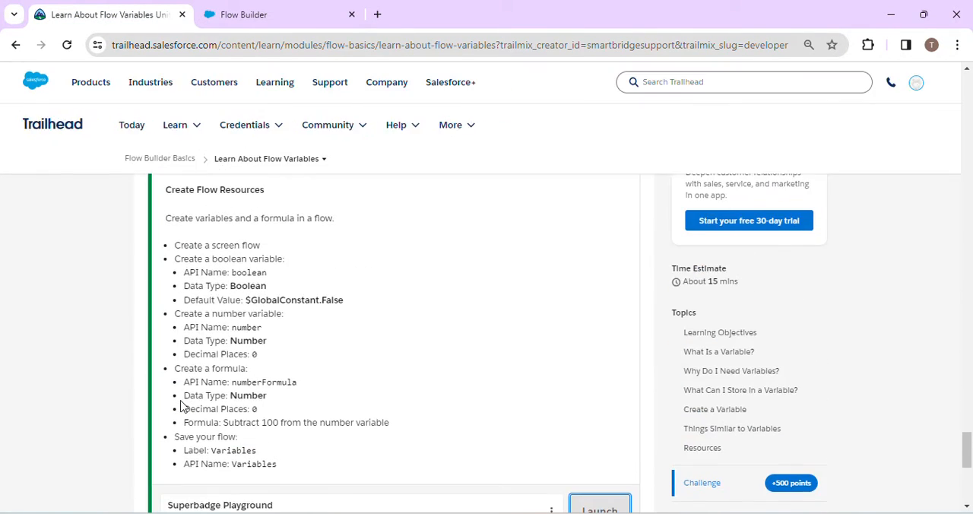
- Create a Screen Flow in Flow Builder and check the challenge requirements for its resources
left_click(247, 7)
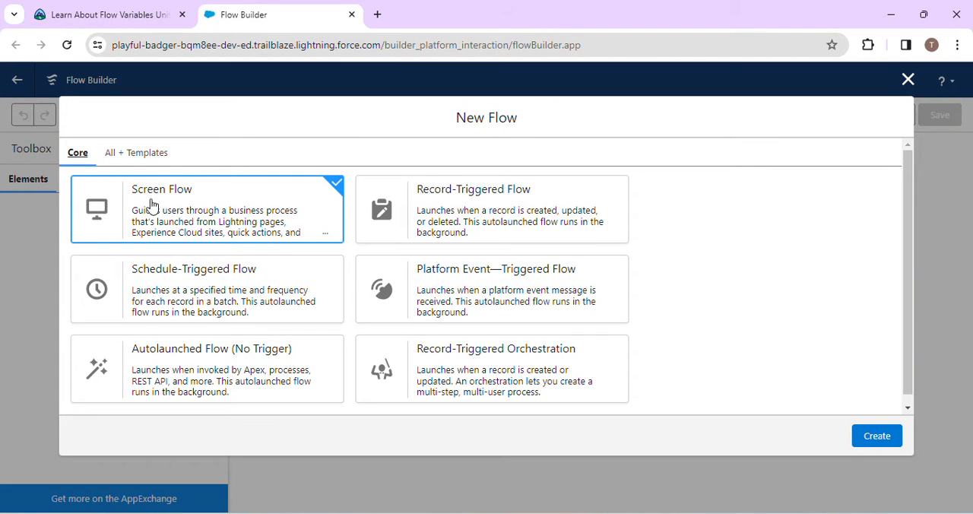
left_click(890, 440)
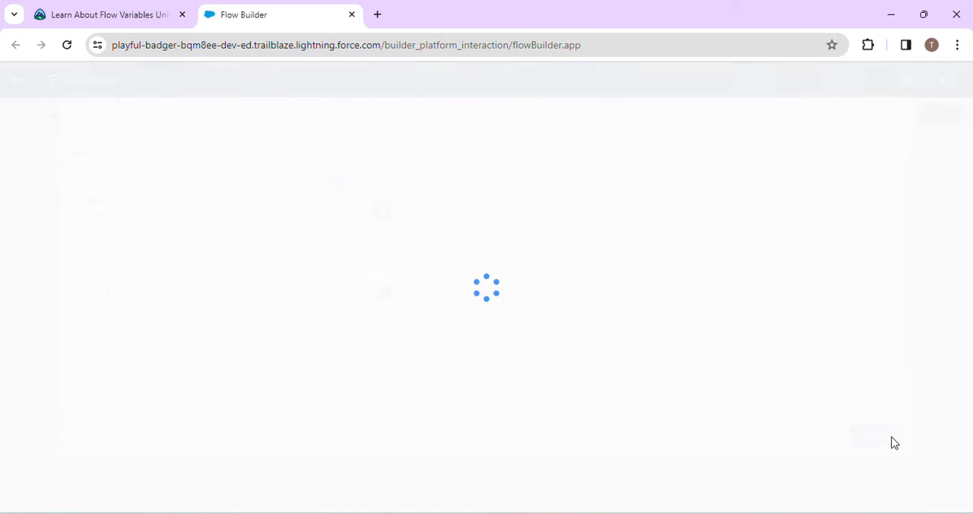
left_click(85, 9)
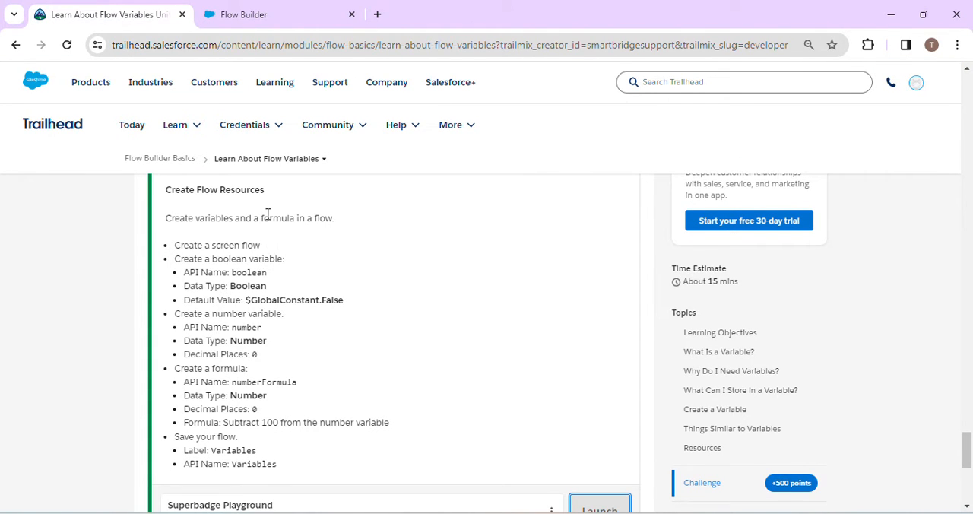
left_click(258, 6)
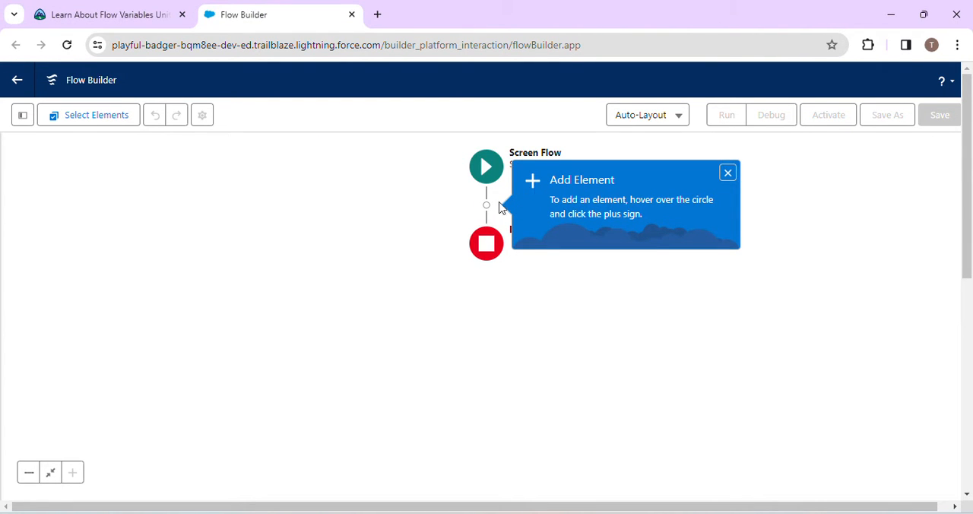
left_click(486, 205)
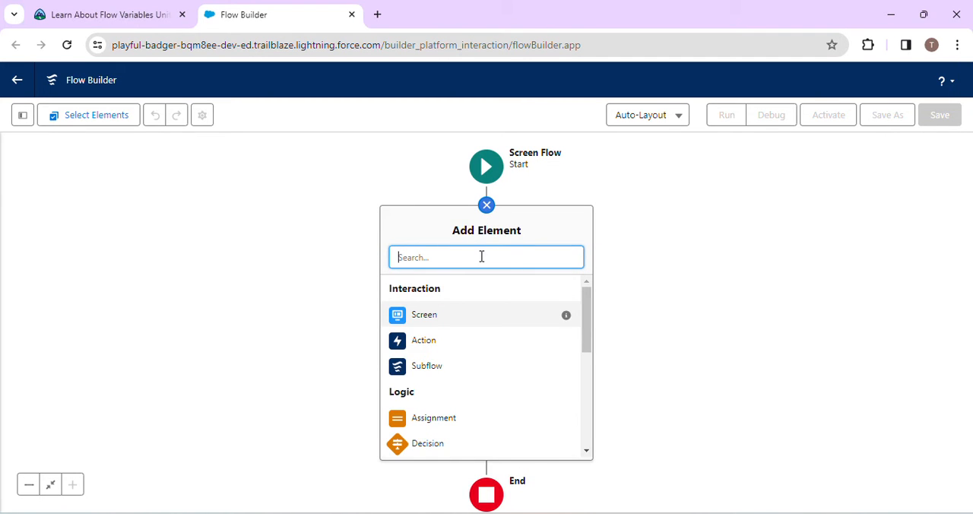
scroll(454, 416, "down", 5)
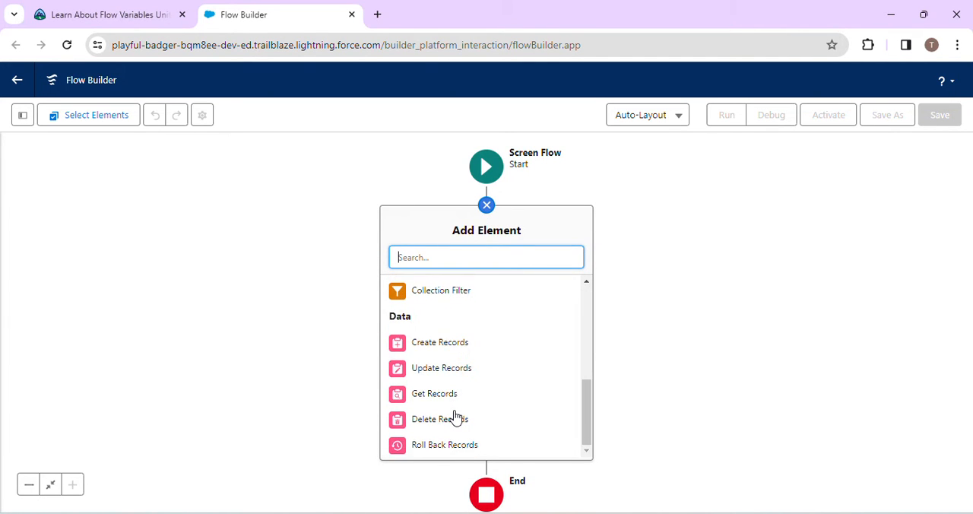
scroll(455, 417, "up", 3)
scroll(455, 417, "down", 3)
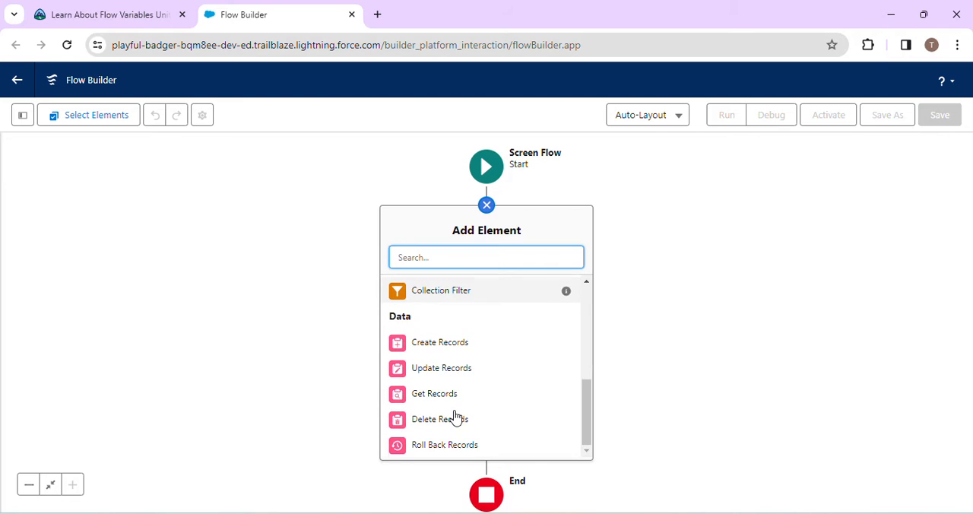
left_click(413, 4)
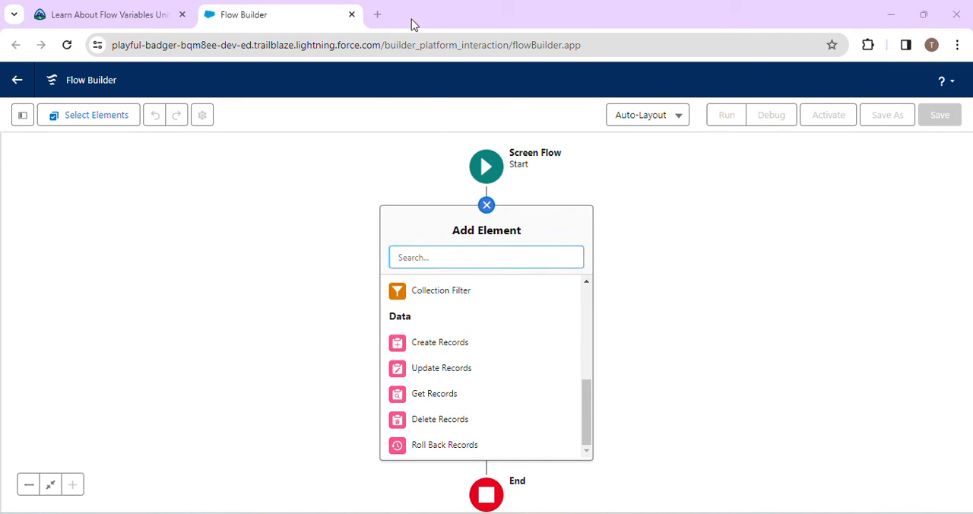
- Start a new resource of type Variable from the flow's Toolbox
left_click(18, 116)
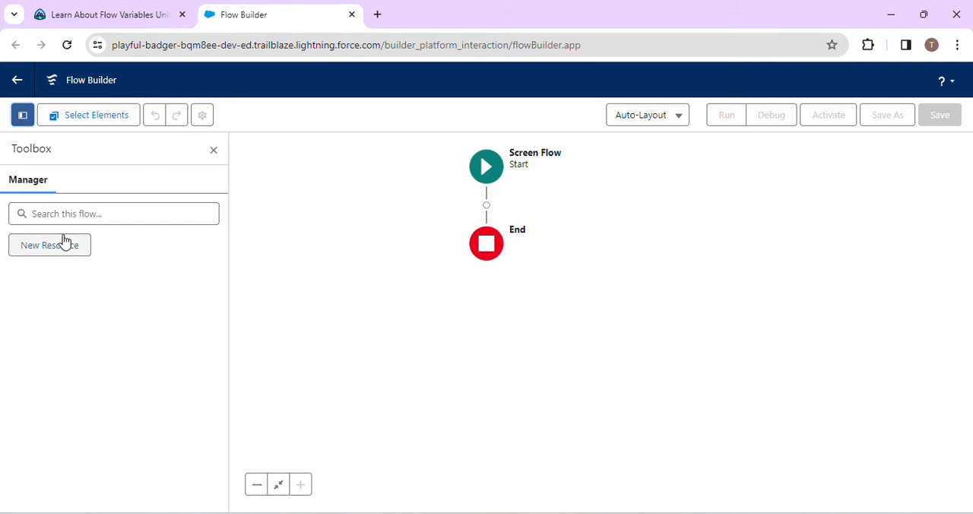
left_click(66, 243)
left_click(372, 235)
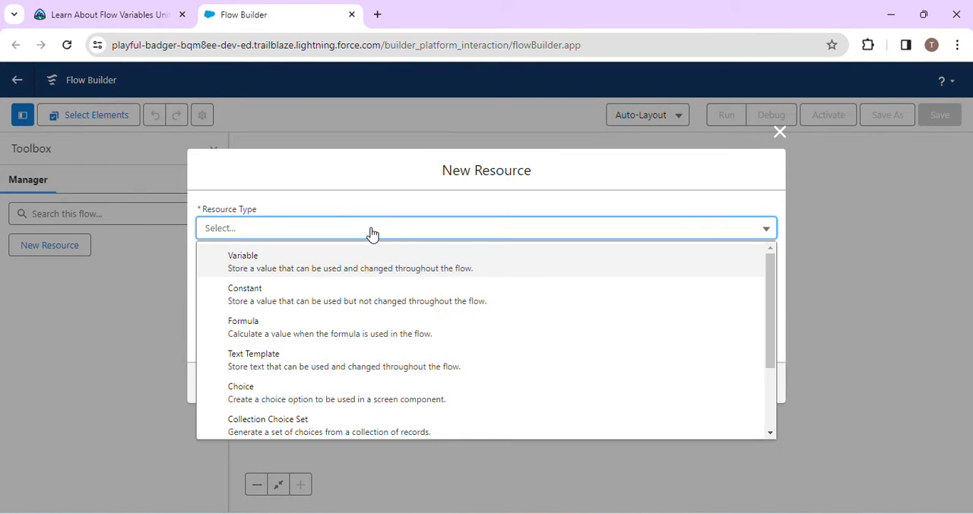
left_click(337, 275)
- Copy the API name boolean from the challenge requirements and enter it as the new variable's API name
left_click(104, 12)
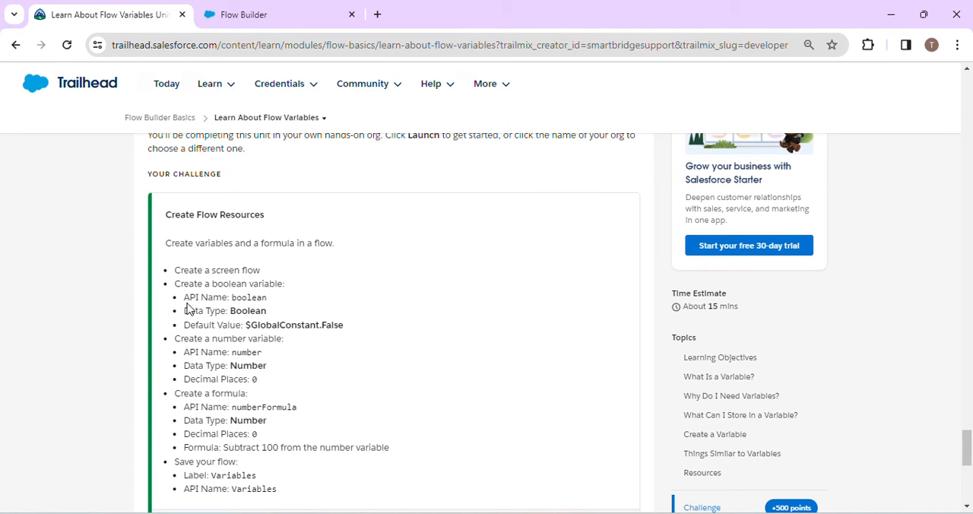
left_click(262, 13)
left_click(62, 8)
left_click_drag(233, 297, 268, 302)
key("ctrl+c")
left_click(258, 7)
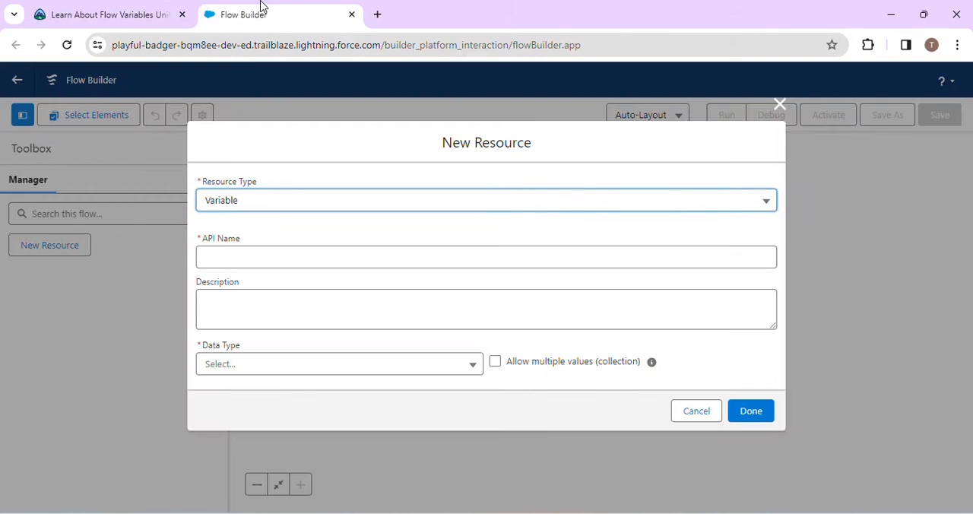
left_click(248, 254)
key("ctrl+v")
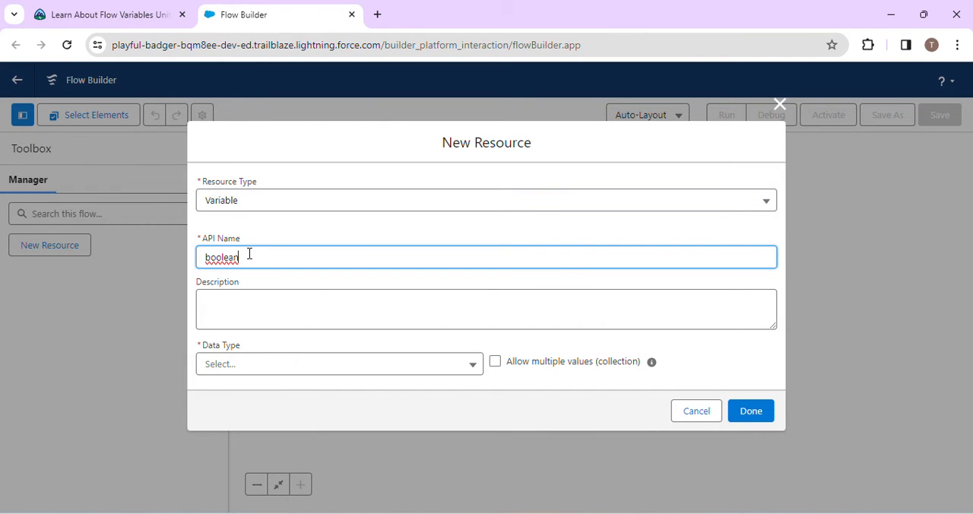
left_click(310, 287)
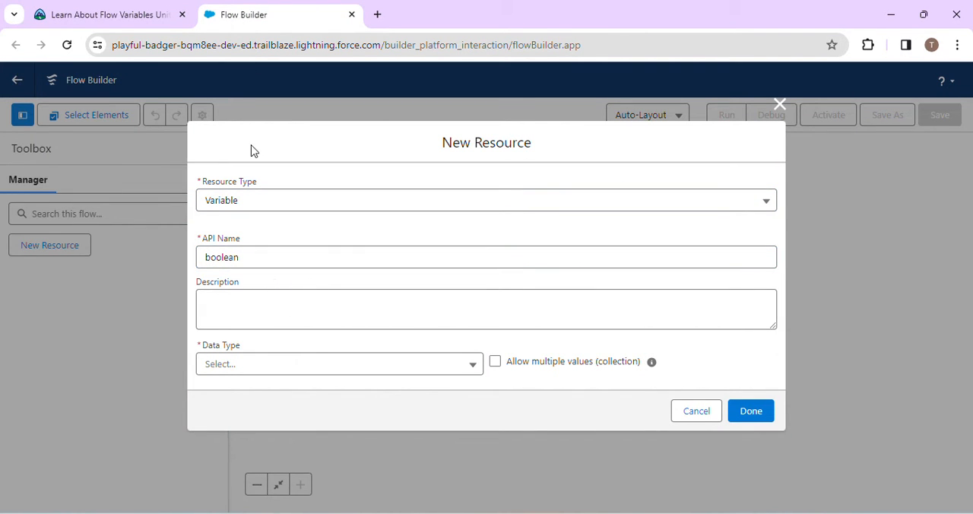
- Check the challenge's required data type and set the boolean variable's data type to Boolean
left_click(97, 9)
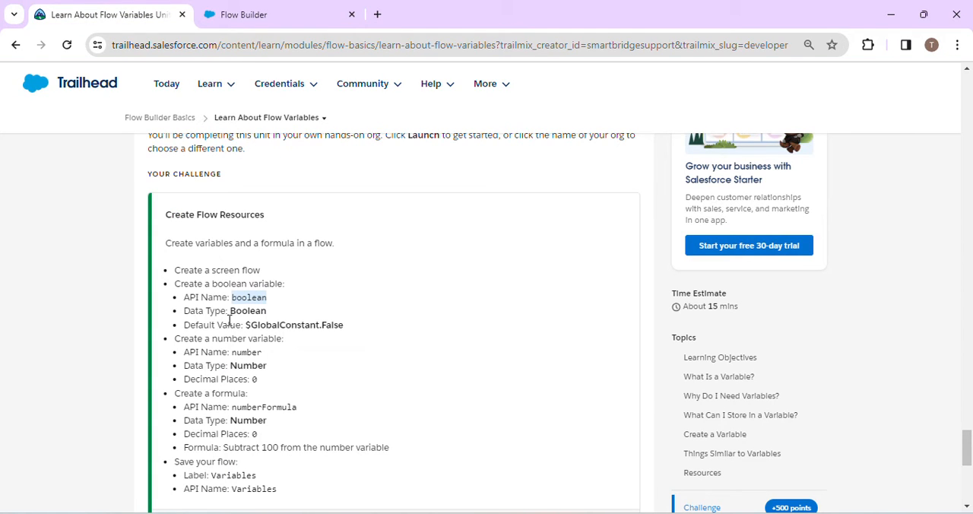
left_click(254, 9)
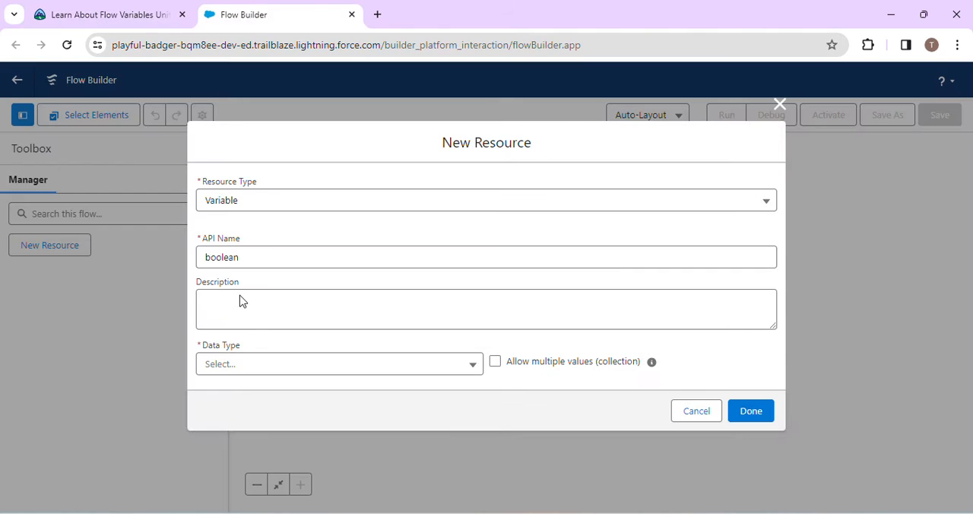
left_click(257, 367)
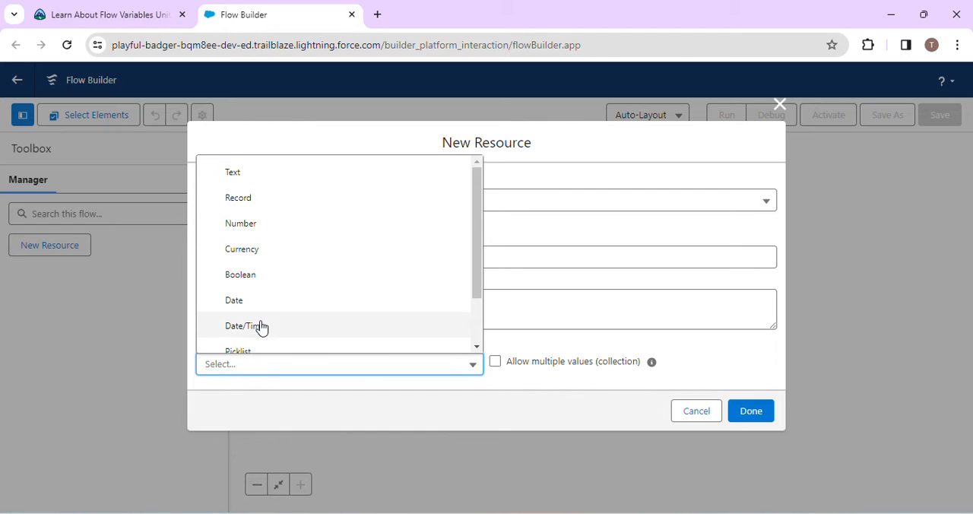
scroll(287, 276, "down", 2)
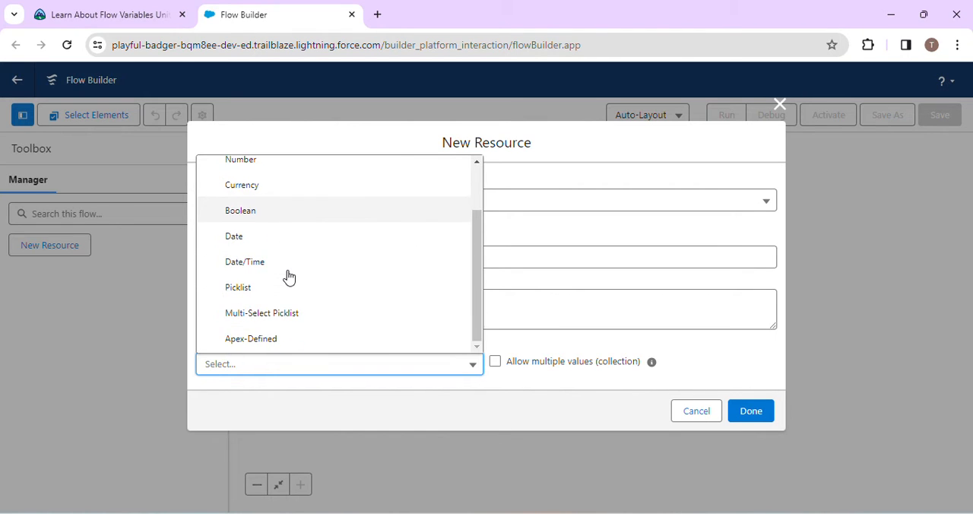
scroll(289, 277, "up", 2)
left_click(285, 276)
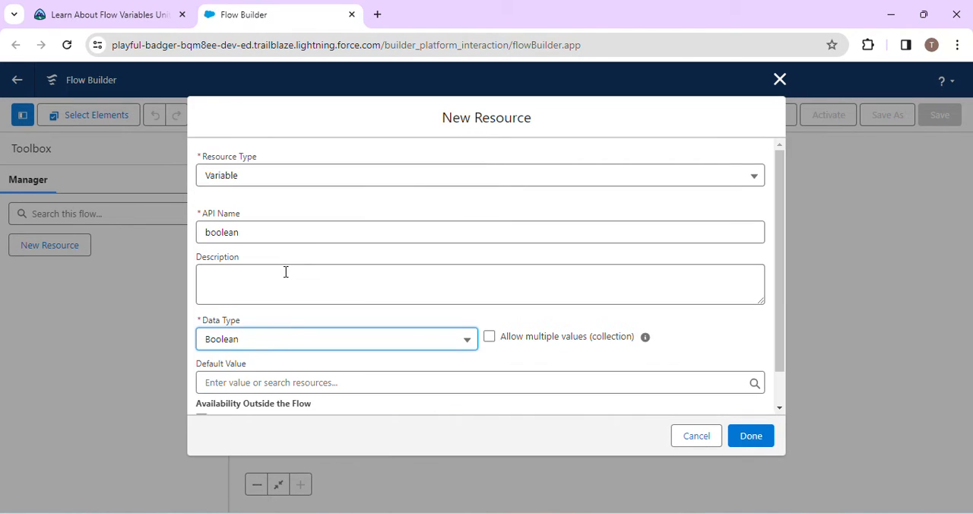
- Copy $GlobalConstant.False from the challenge requirements and choose that global constant as the boolean variable's default value
left_click(125, 9)
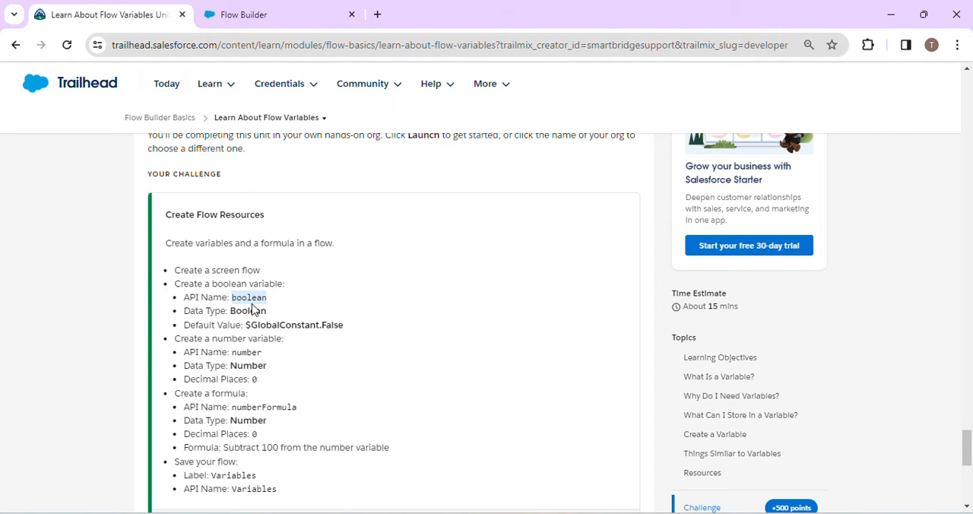
left_click_drag(247, 326, 351, 336)
key("ctrl+c")
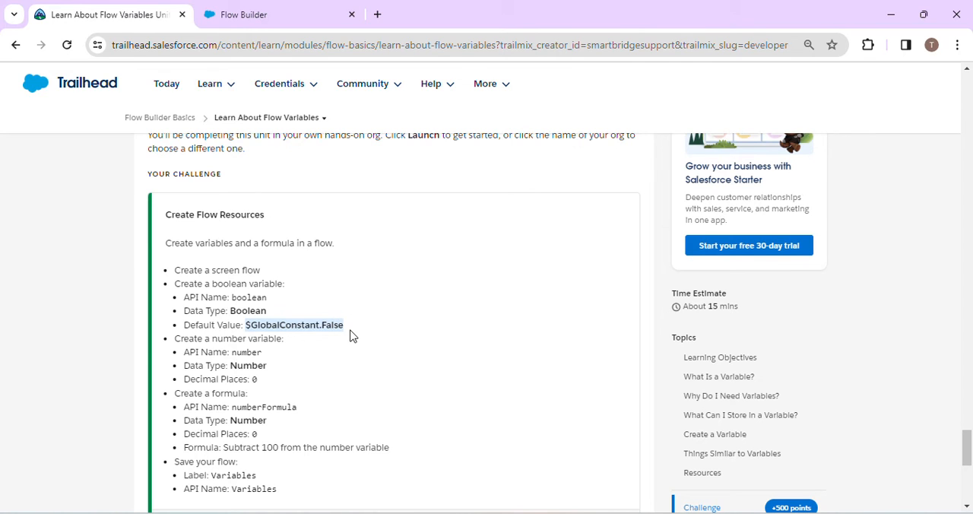
left_click(279, 7)
scroll(446, 319, "down", 2)
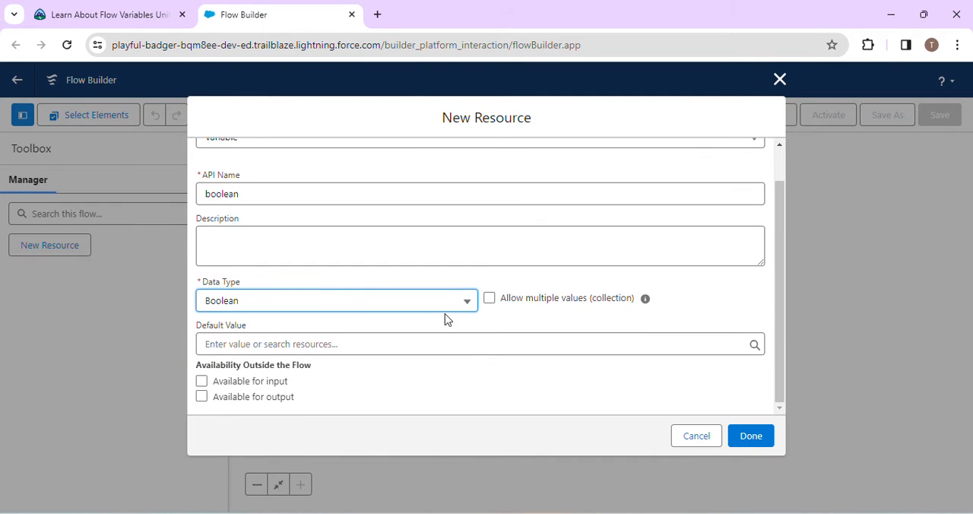
left_click(396, 340)
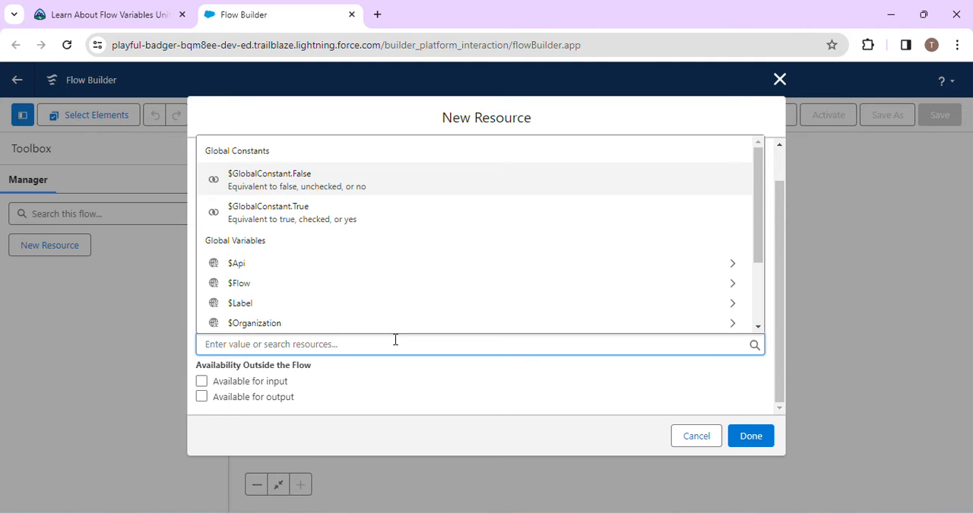
key("ctrl+v")
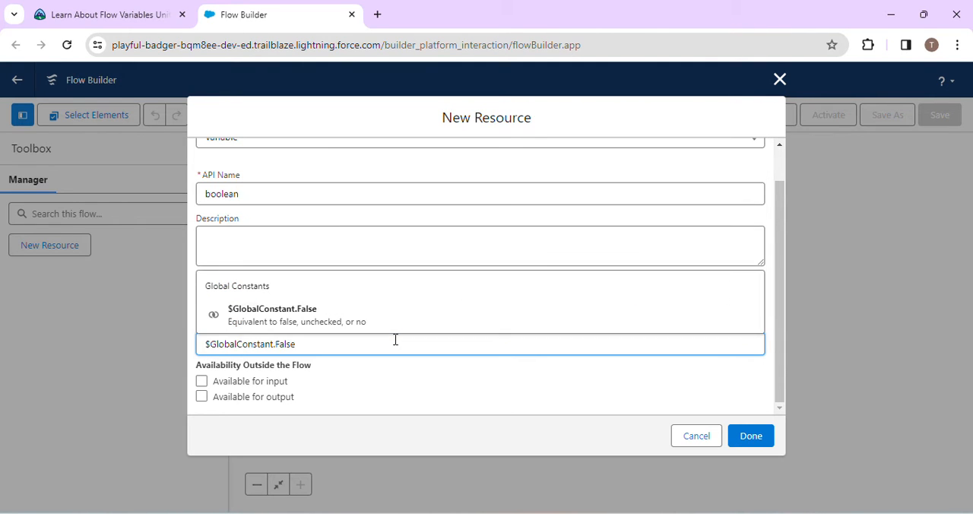
left_click(353, 324)
left_click(384, 380)
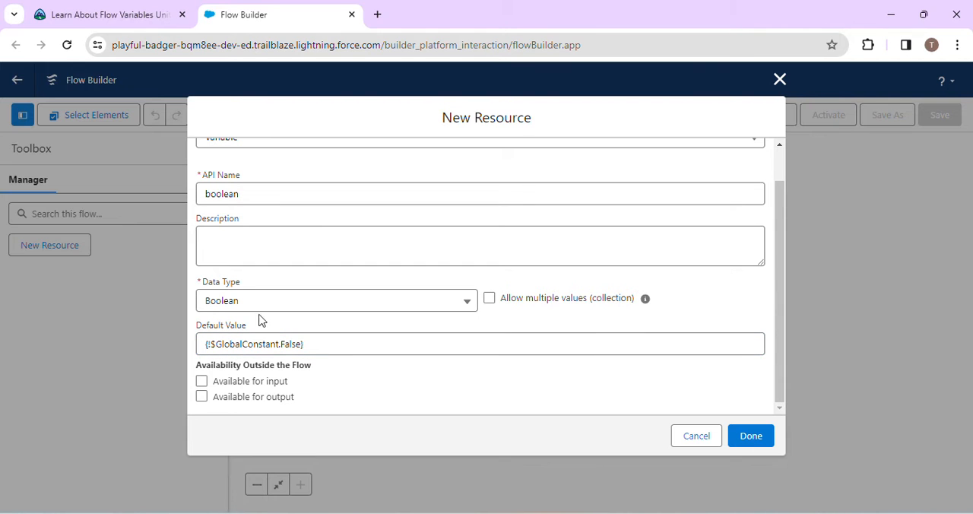
- Recheck the boolean variable against the challenge requirements and finish creating it
left_click(103, 13)
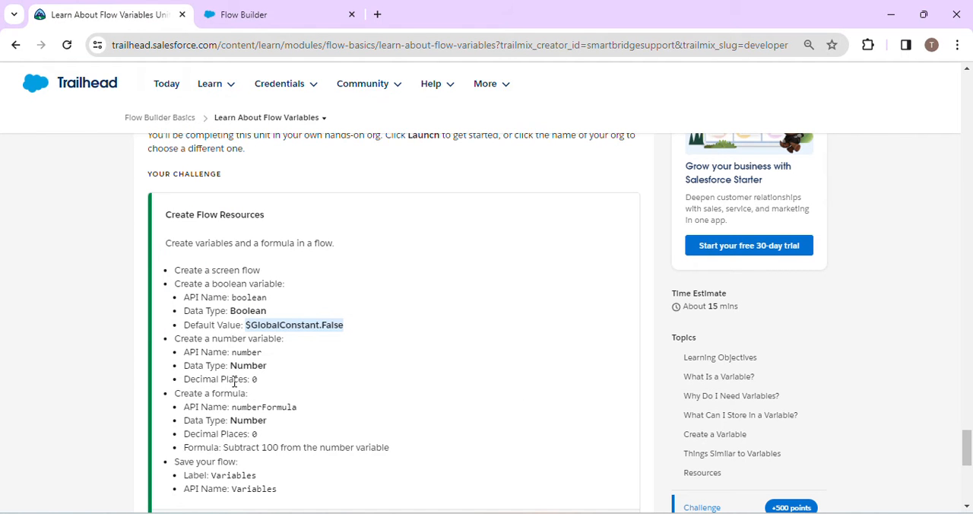
left_click(281, 8)
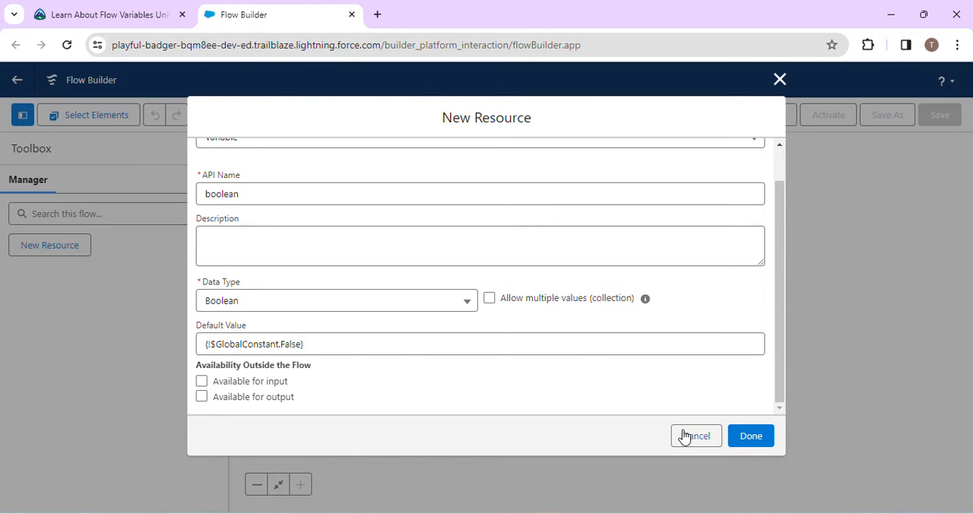
left_click(750, 439)
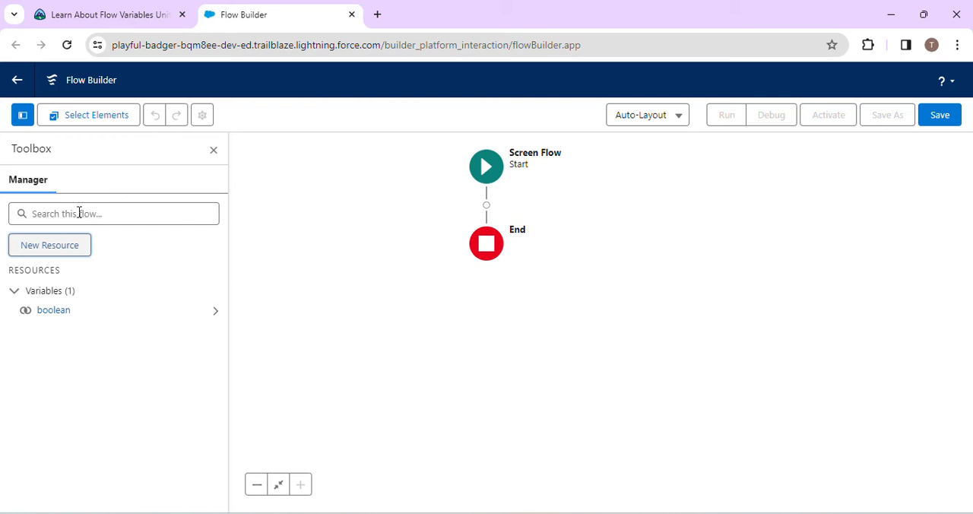
- Start another Variable resource and give it the API name number, copied from the challenge requirements
left_click(60, 244)
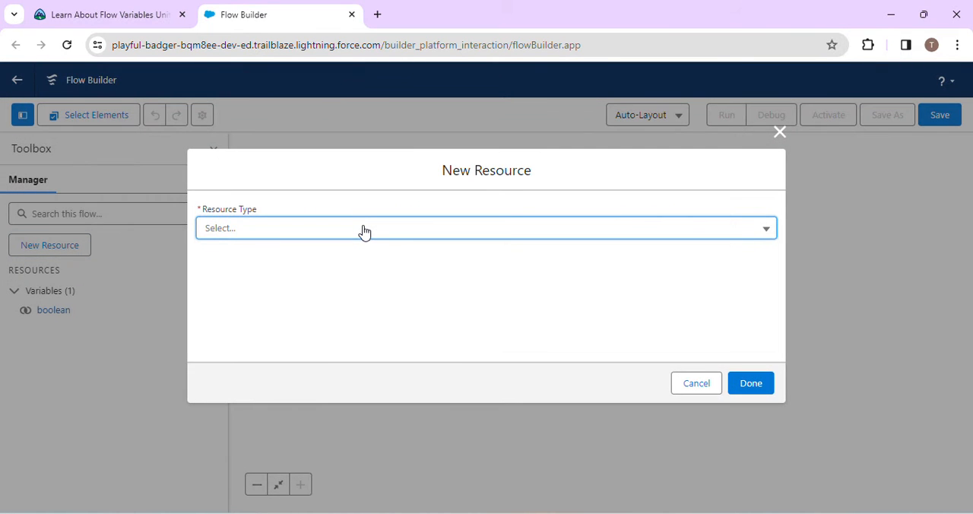
left_click(363, 229)
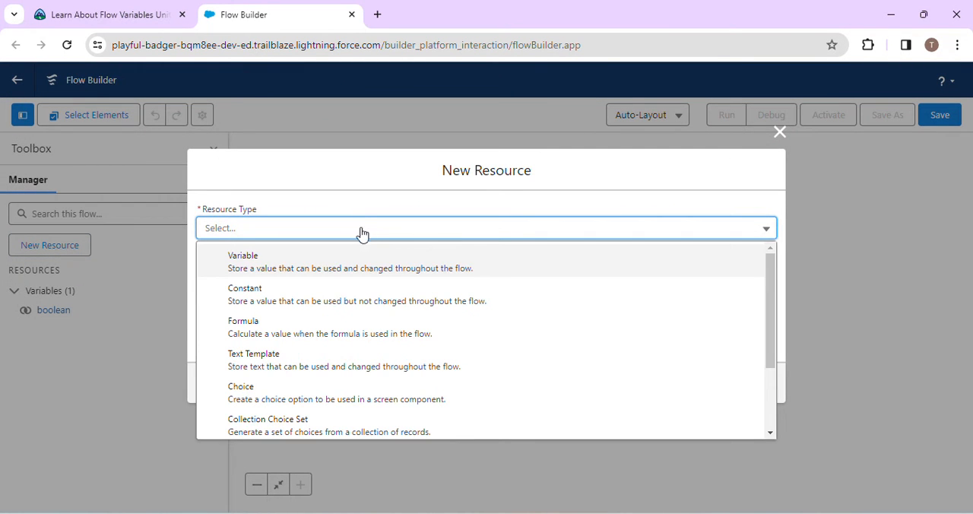
left_click(341, 276)
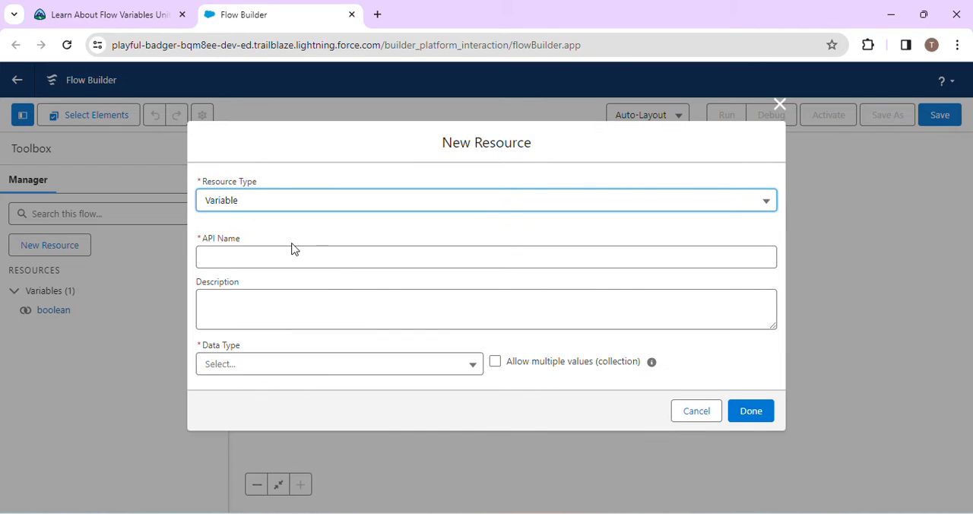
left_click(120, 8)
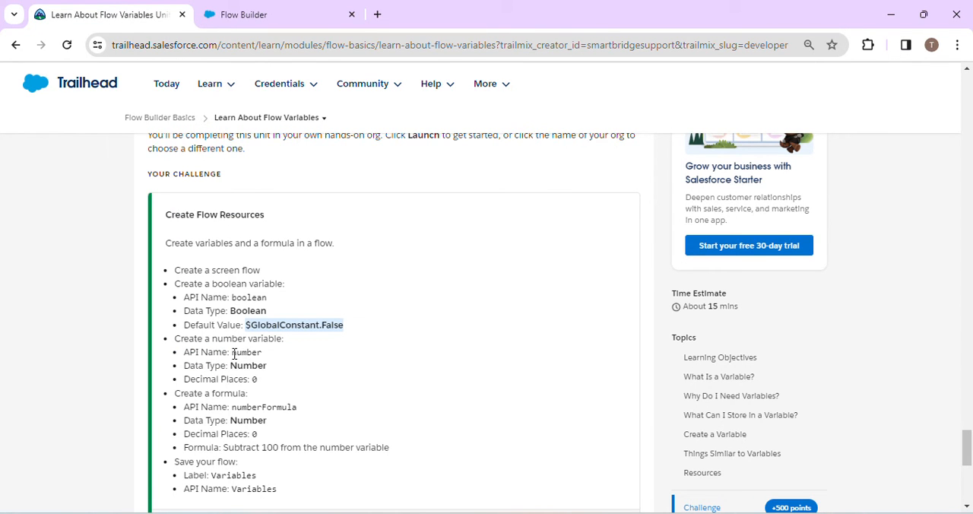
left_click_drag(232, 353, 264, 358)
key("ctrl+c")
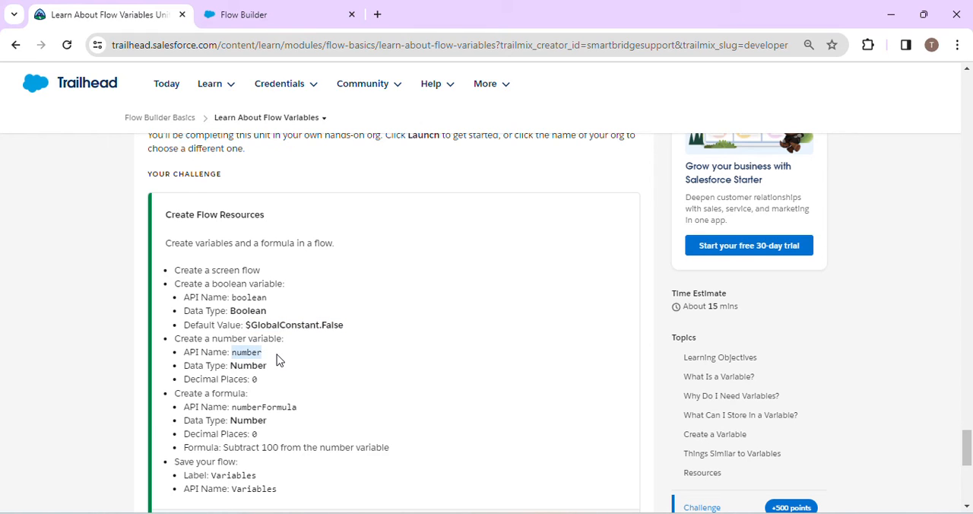
left_click(245, 9)
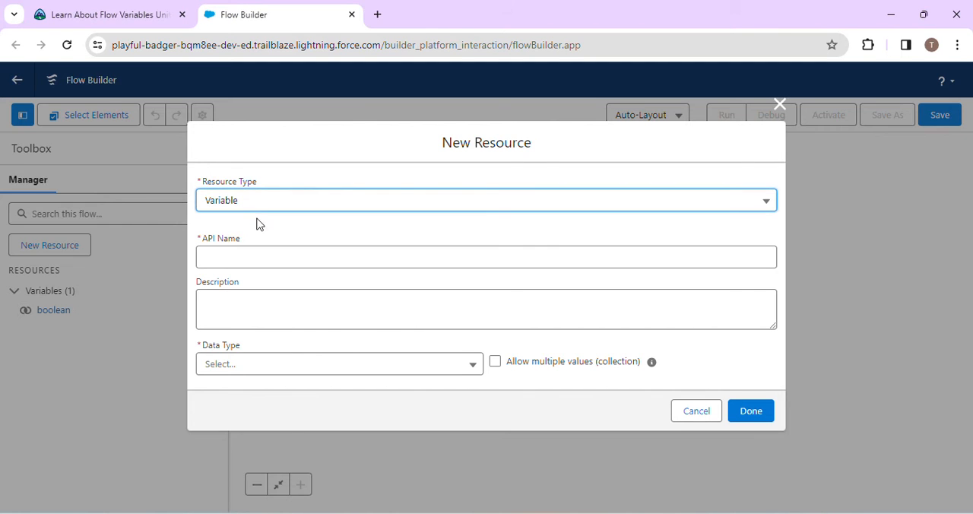
left_click(245, 265)
key("ctrl+v")
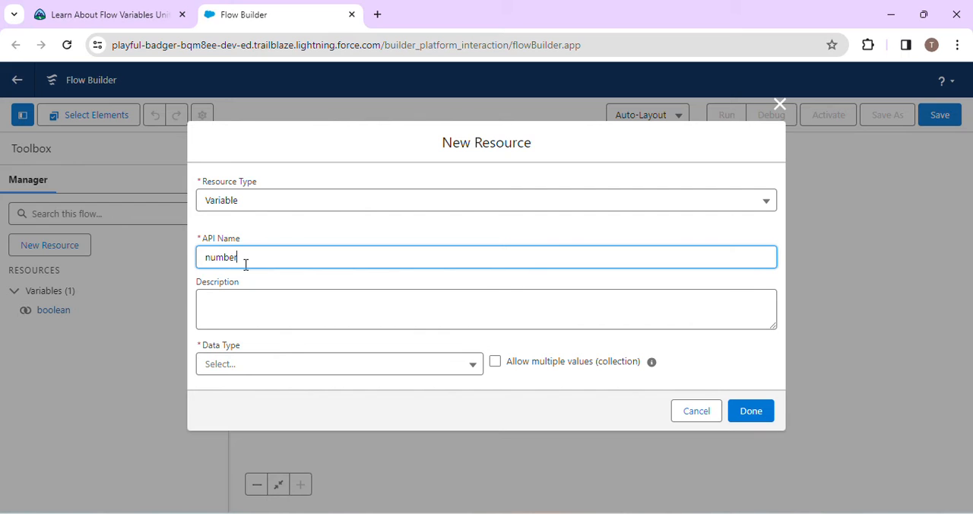
left_click(314, 296)
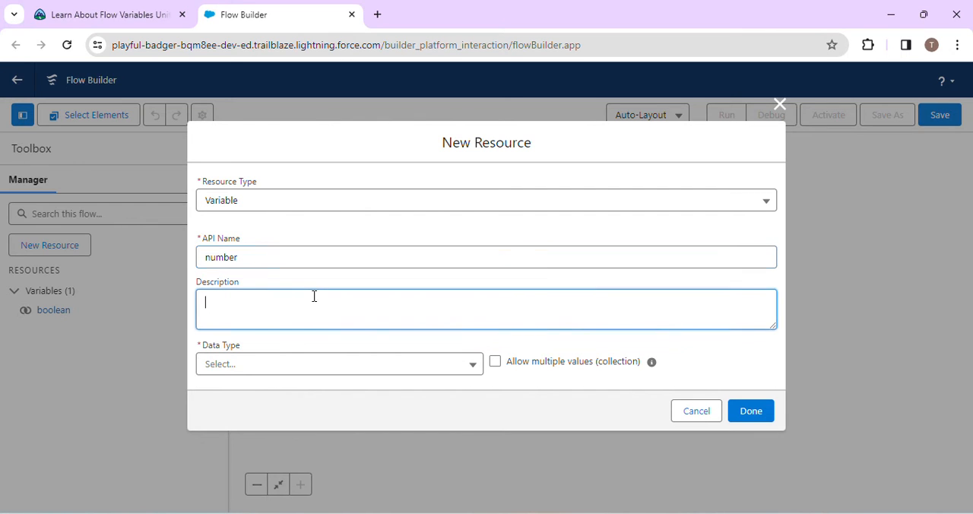
- Set the number variable's data type to Number and check the challenge for the required decimal places
left_click(325, 365)
left_click(289, 231)
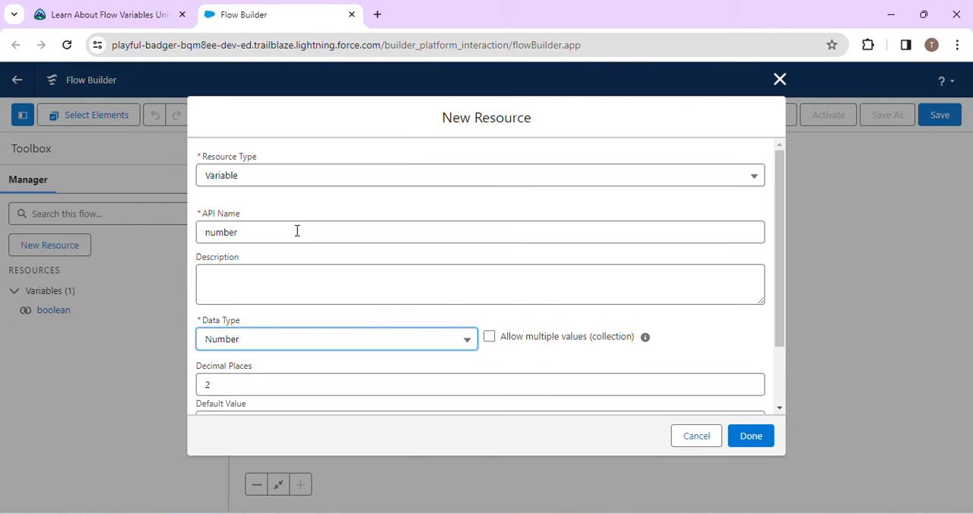
scroll(486, 313, "down", 2)
left_click(139, 6)
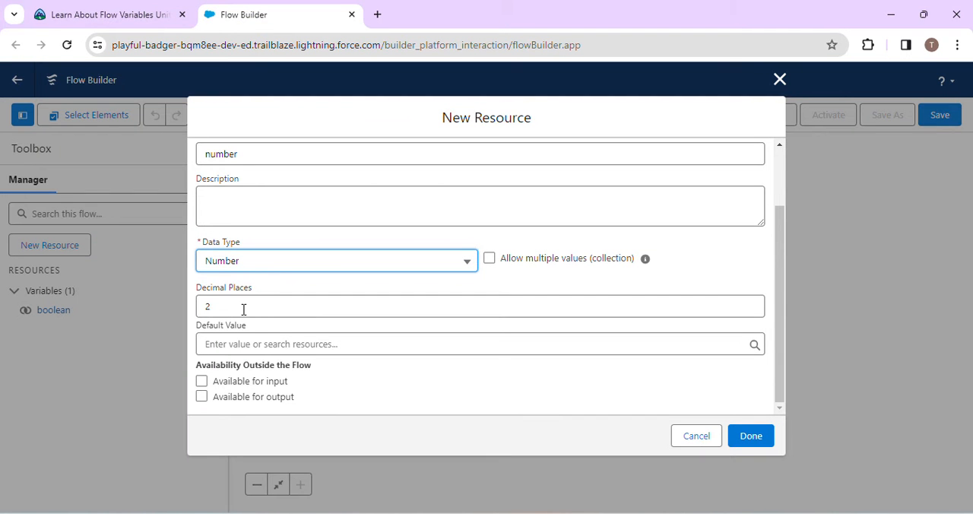
- Set the number variable's decimal places to 0, recheck the challenge requirements and finish creating the variable
left_click(243, 310)
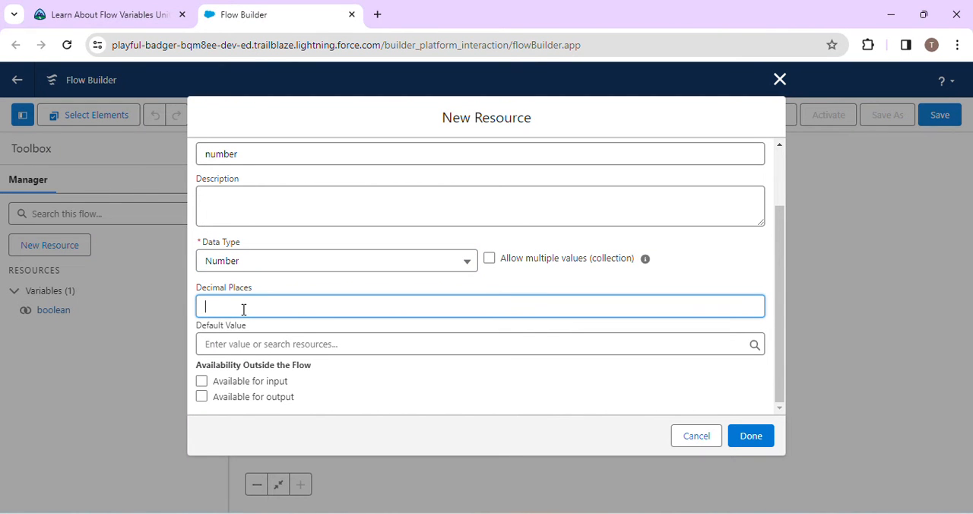
left_click(85, 6)
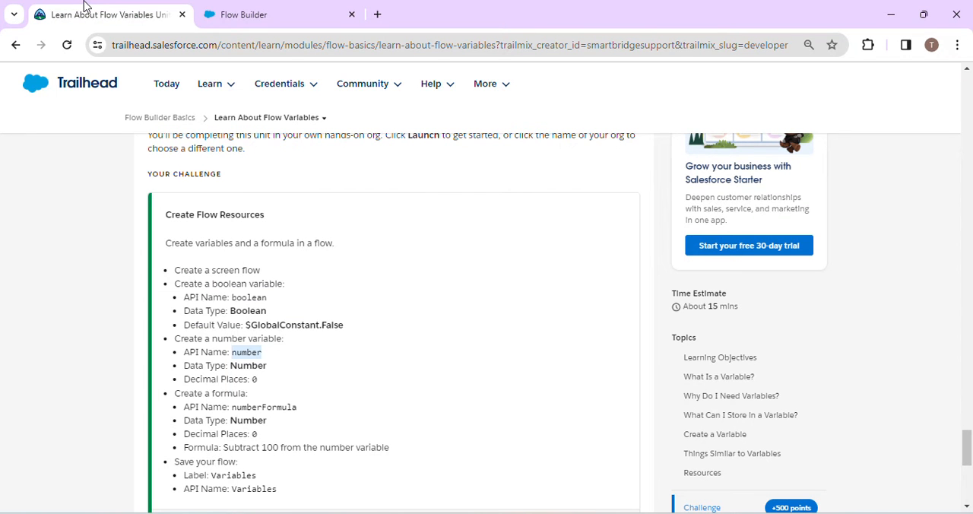
left_click(214, 6)
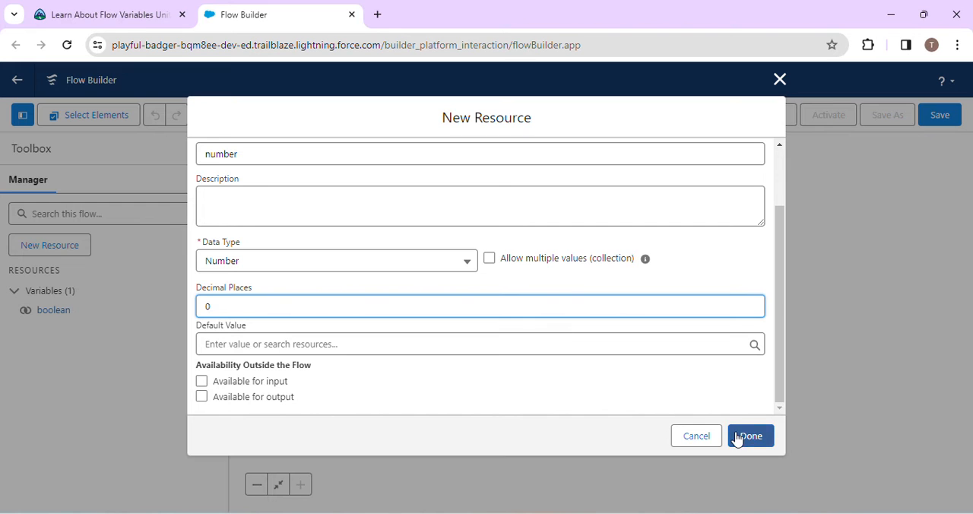
left_click(761, 443)
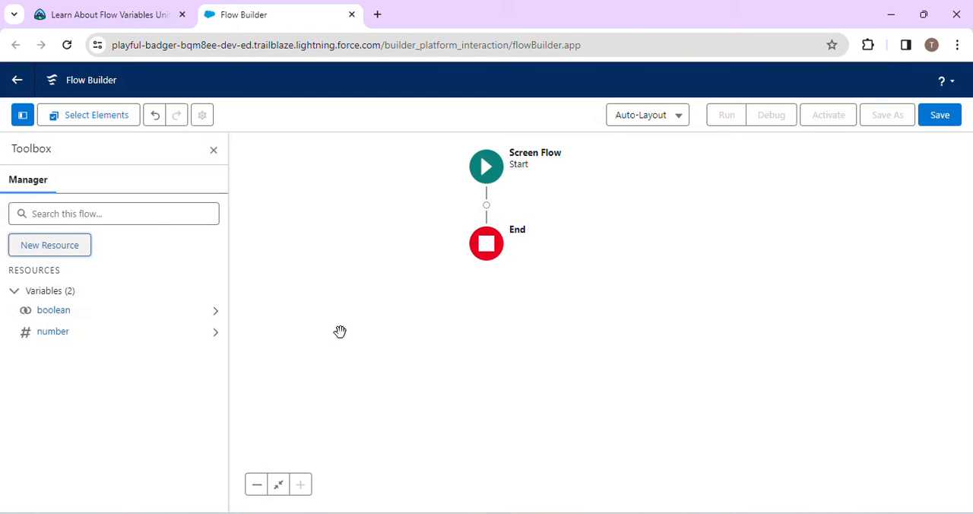
left_click(55, 246)
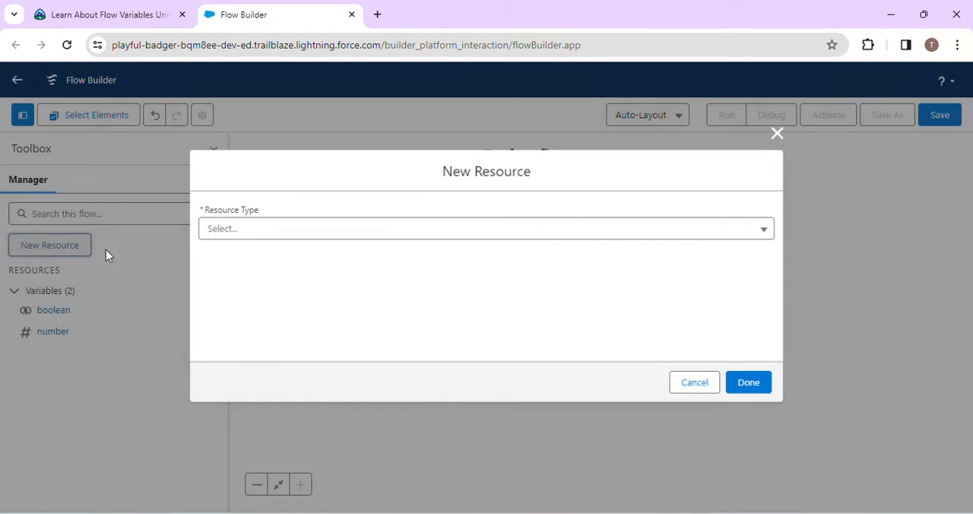
left_click(376, 230)
left_click(337, 264)
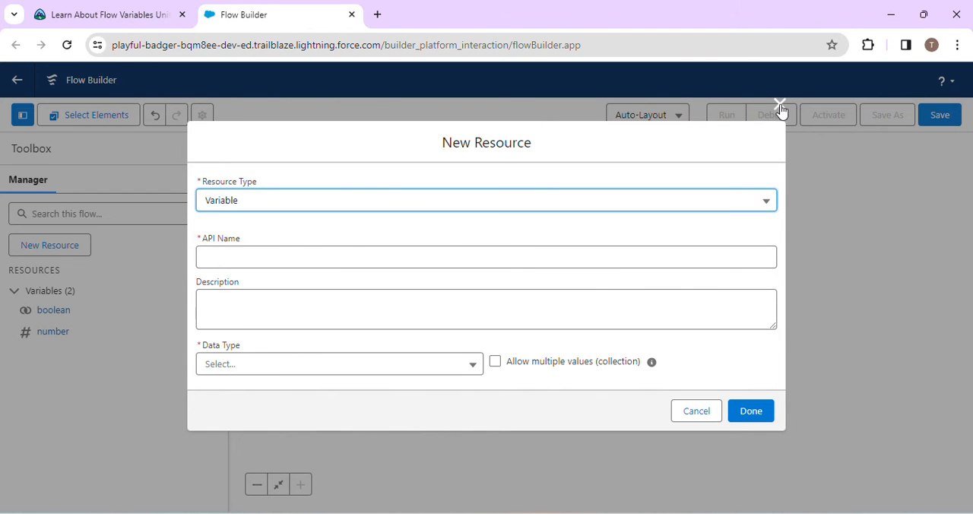
left_click(114, 9)
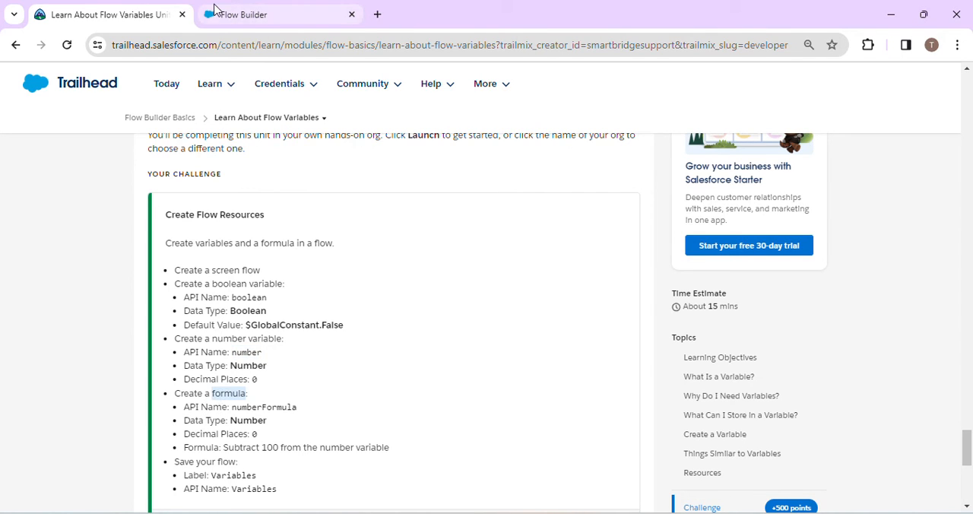
left_click(251, 15)
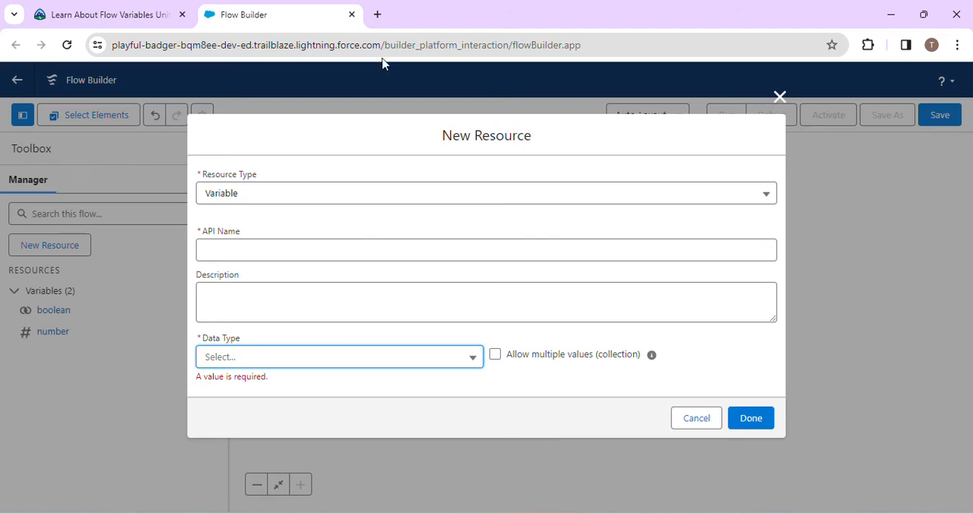
left_click(779, 96)
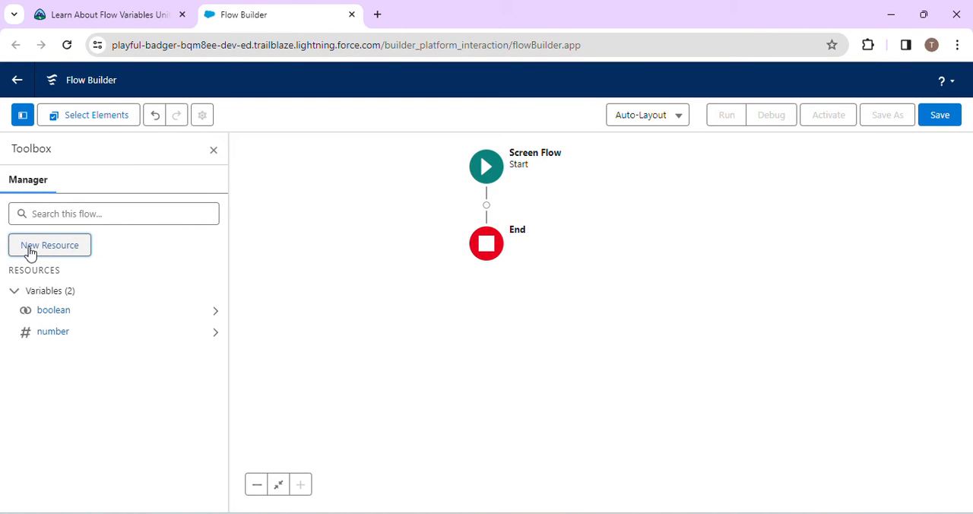
- Start a new Formula resource and give it the API name numberFormula, copied from the challenge requirements
left_click(29, 250)
left_click(352, 230)
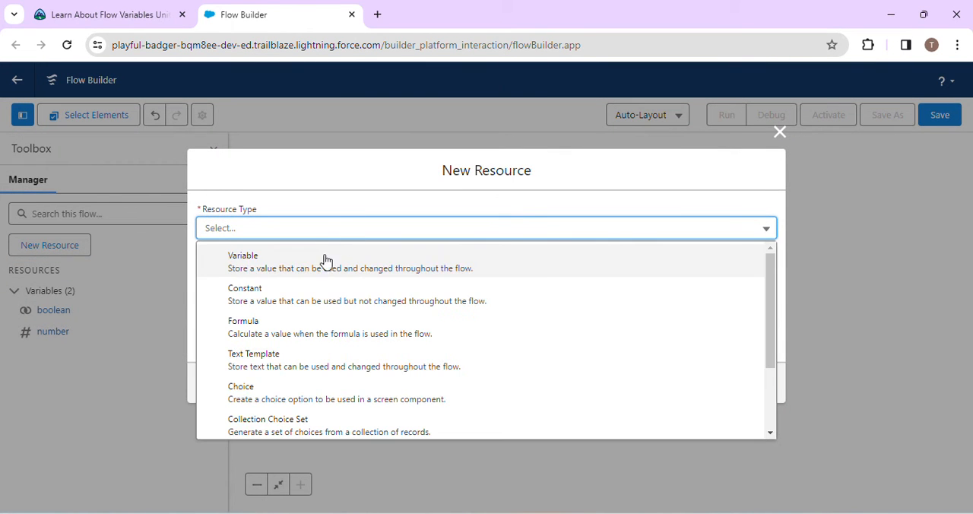
left_click(294, 329)
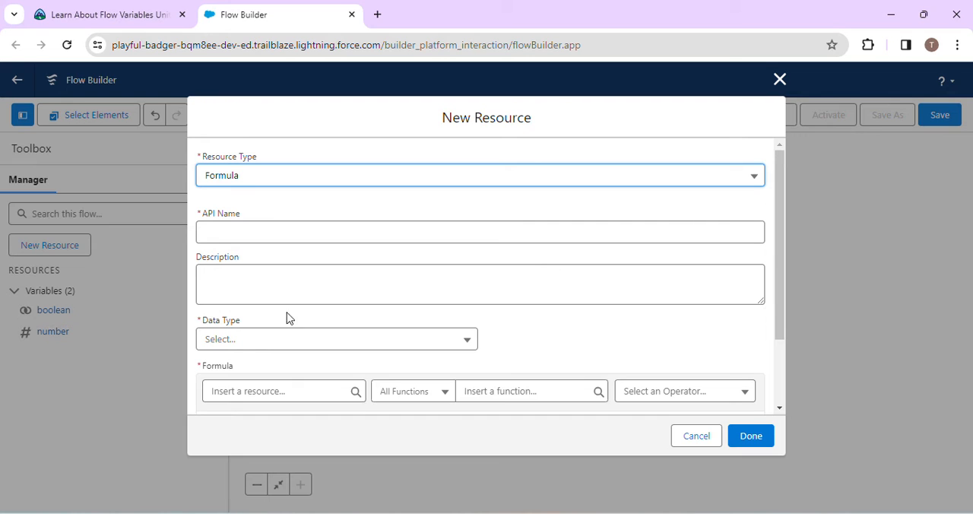
left_click(152, 15)
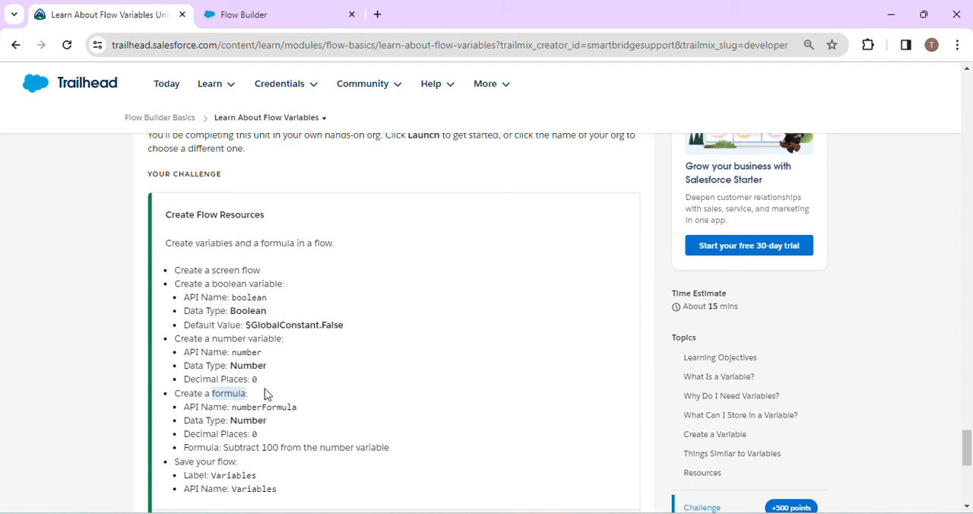
left_click_drag(232, 409, 307, 412)
key("ctrl+c")
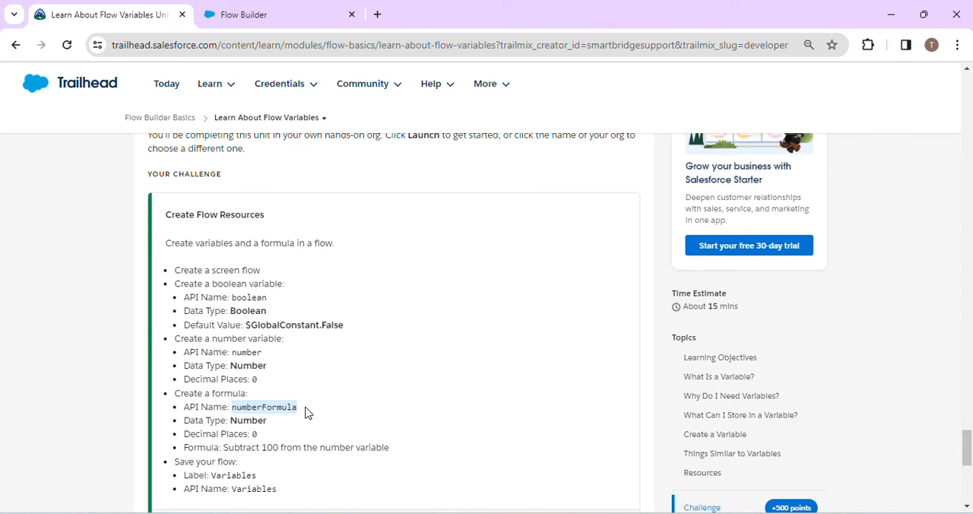
left_click(281, 13)
left_click(243, 228)
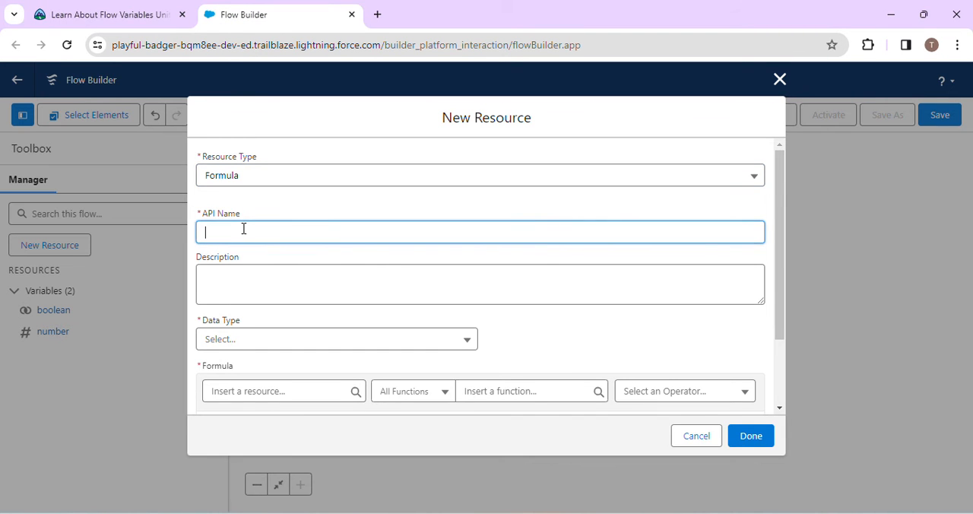
key("ctrl+v")
left_click(383, 269)
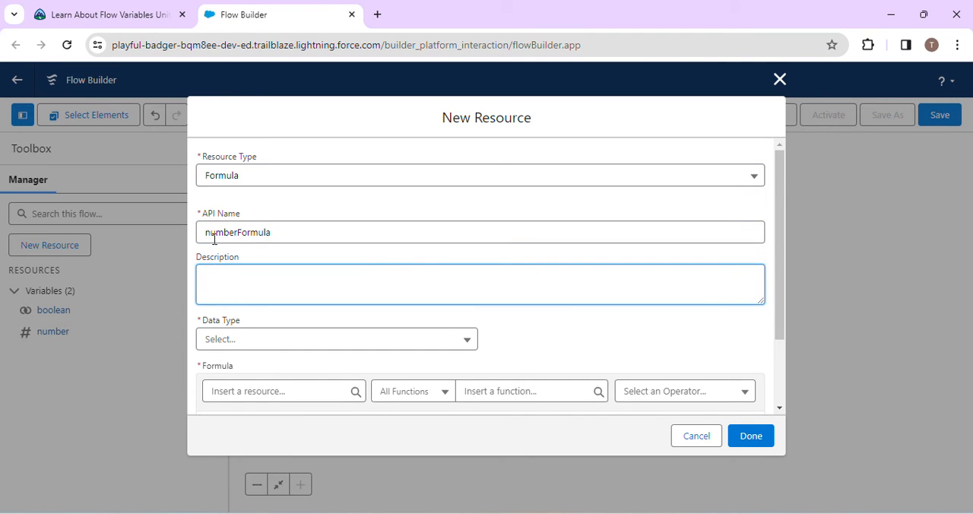
- Set the formula resource's data type to Number and its decimal places to 0, following the challenge requirements
left_click(102, 15)
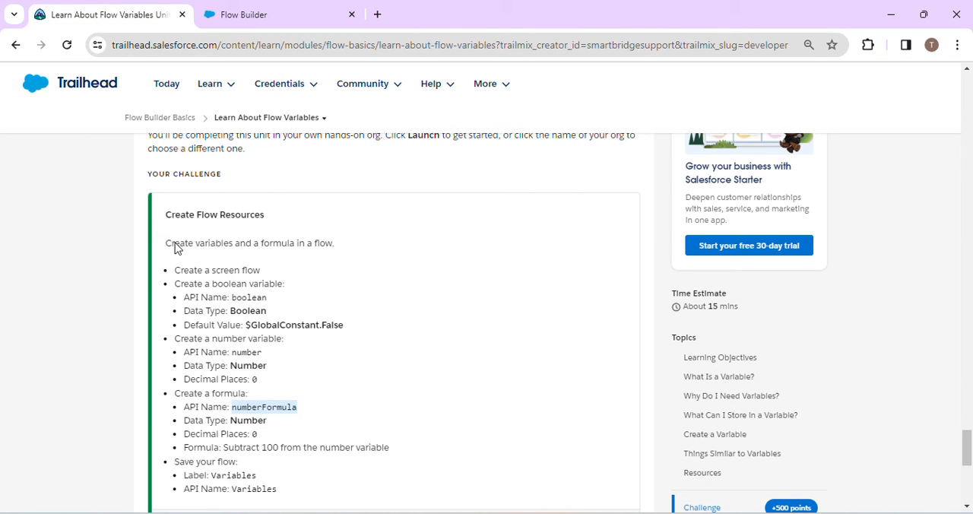
left_click(263, 7)
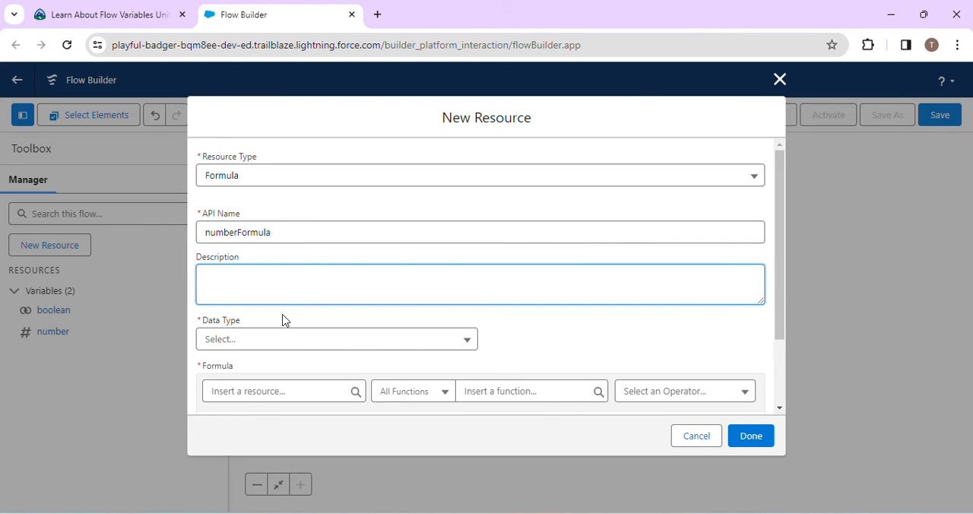
left_click(287, 347)
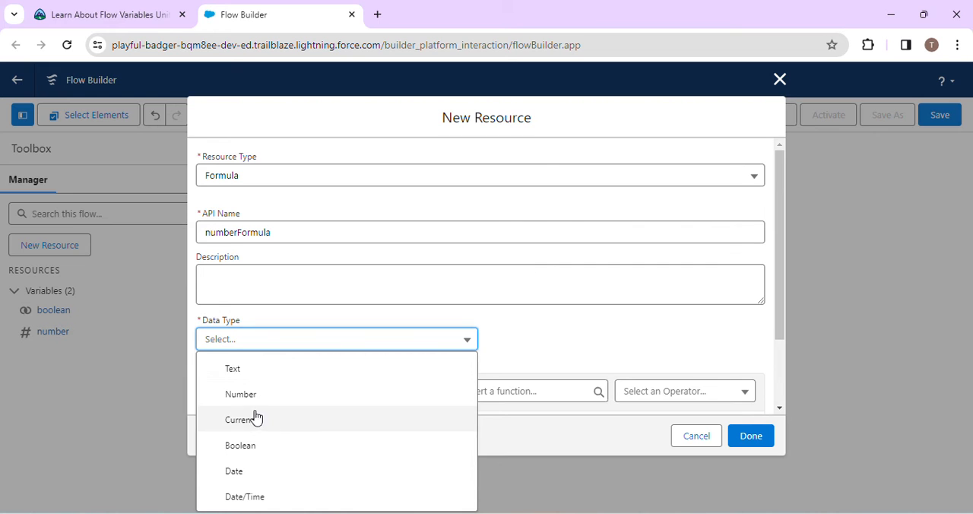
left_click(241, 393)
left_click(84, 11)
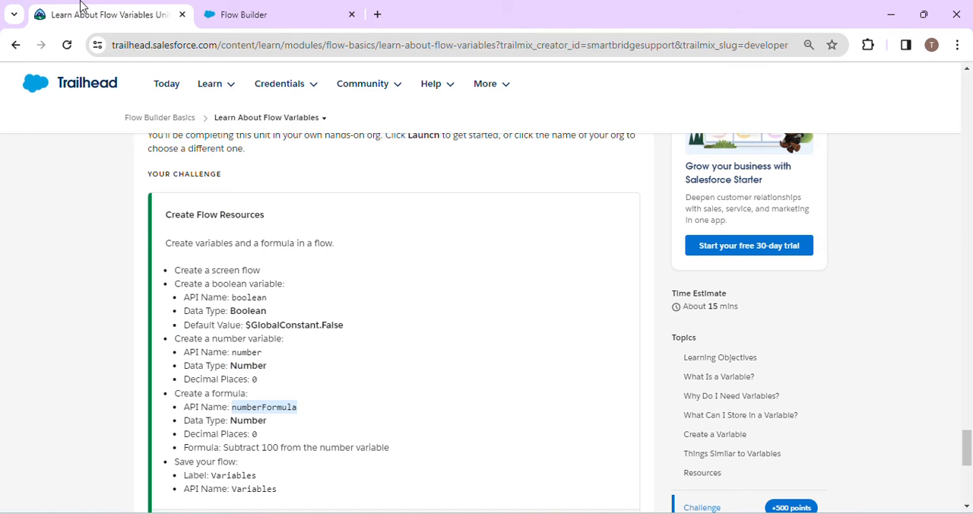
left_click(206, 9)
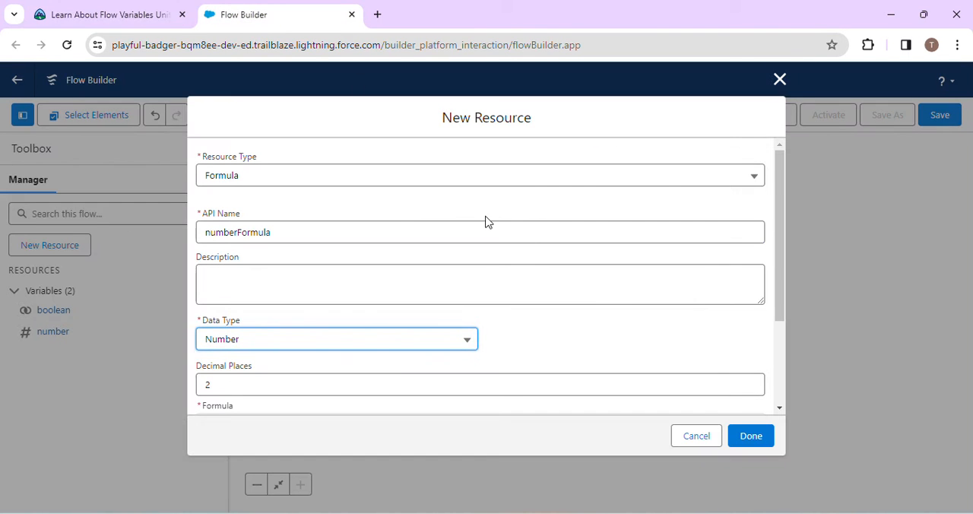
left_click(218, 383)
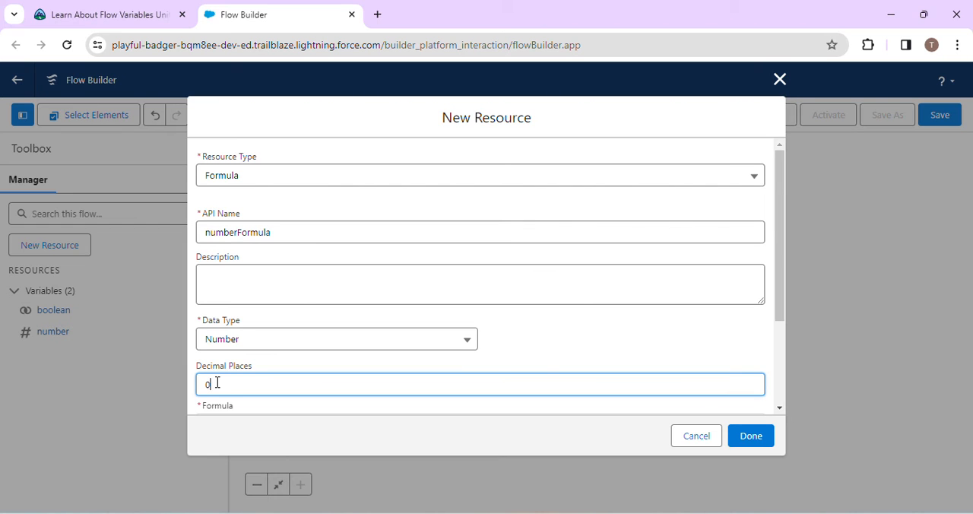
type("0")
- Enter {!number - 100} as the formula expression, check its syntax and finish creating the resource
scroll(239, 342, "down", 3)
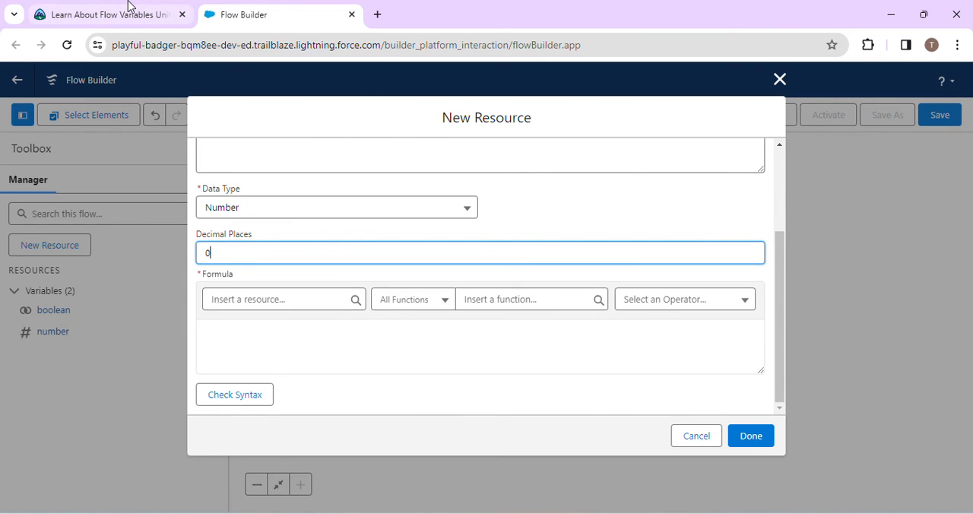
left_click(127, 9)
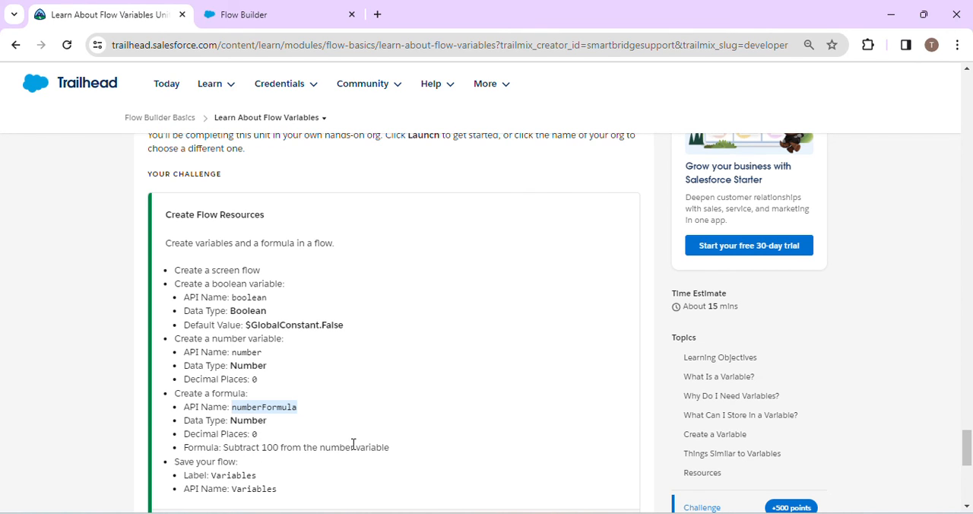
left_click(234, 11)
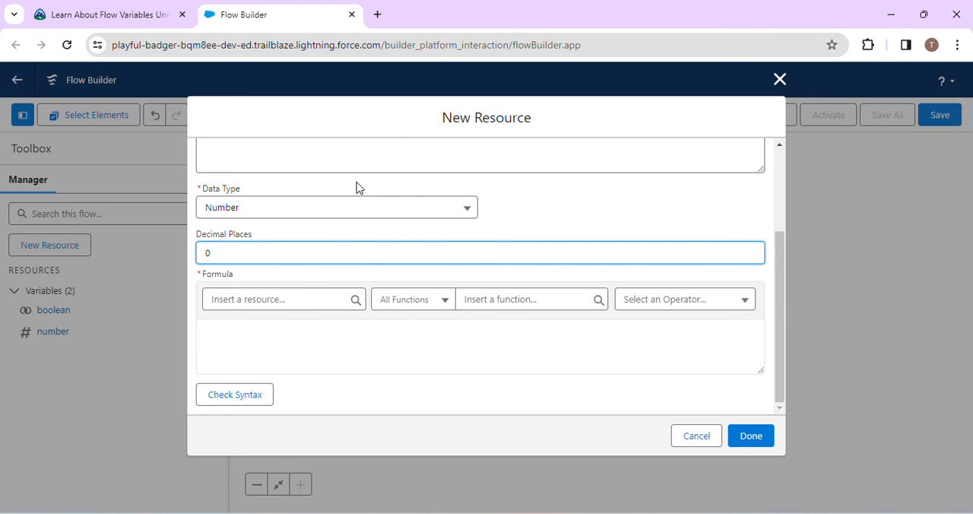
left_click(411, 22)
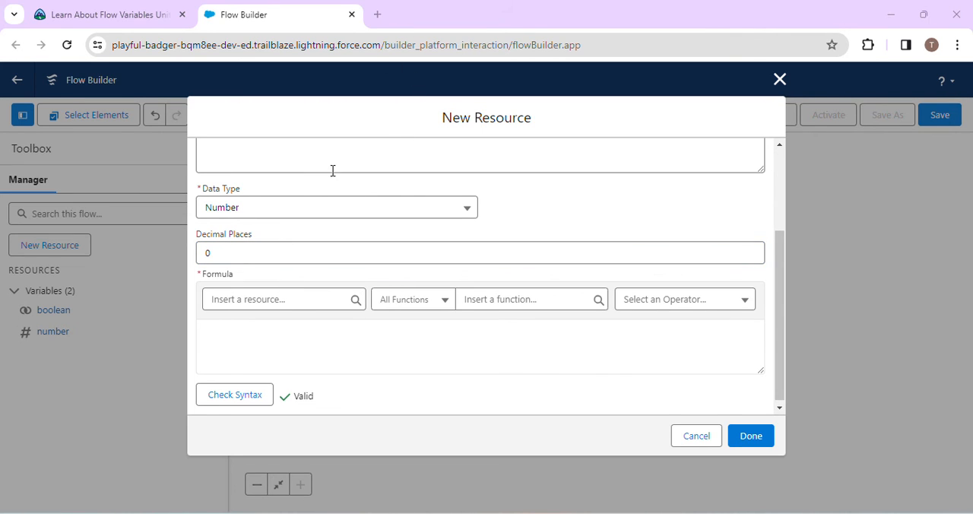
left_click(240, 338)
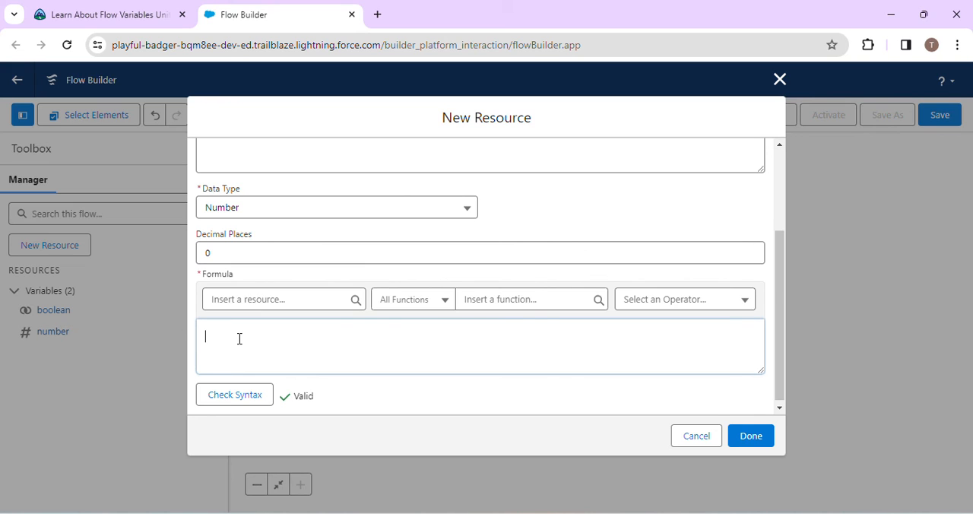
type("{!number - 100}")
left_click(229, 393)
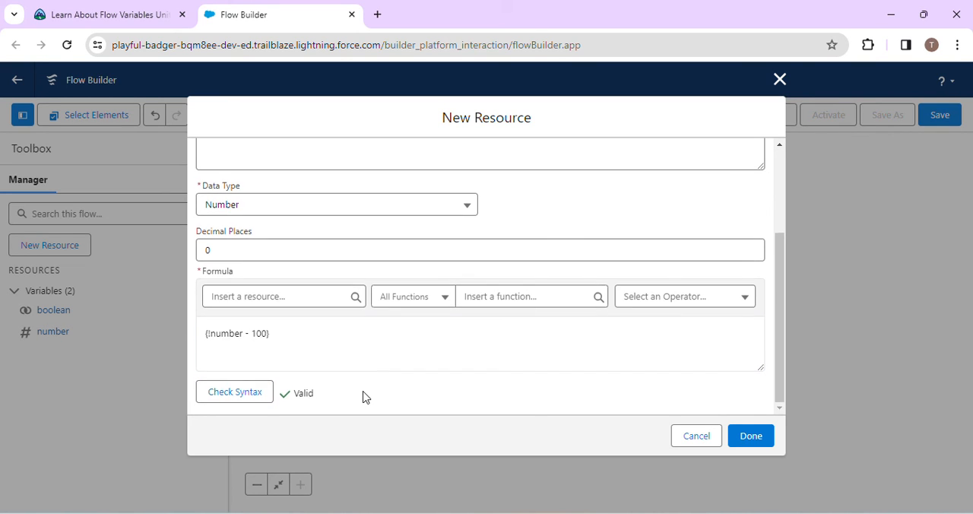
left_click(739, 437)
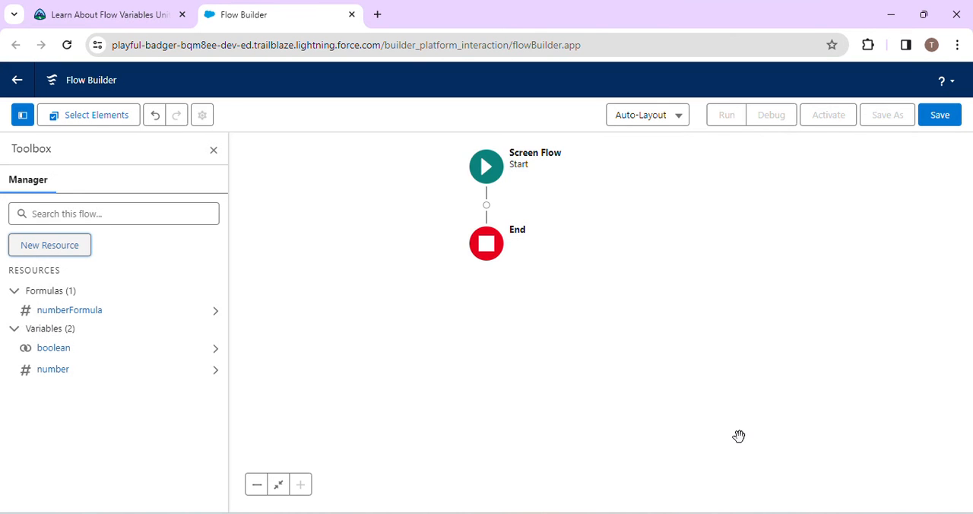
- Review the flow-saving requirements in the Trailhead challenge and start saving the flow in Flow Builder
left_click(98, 9)
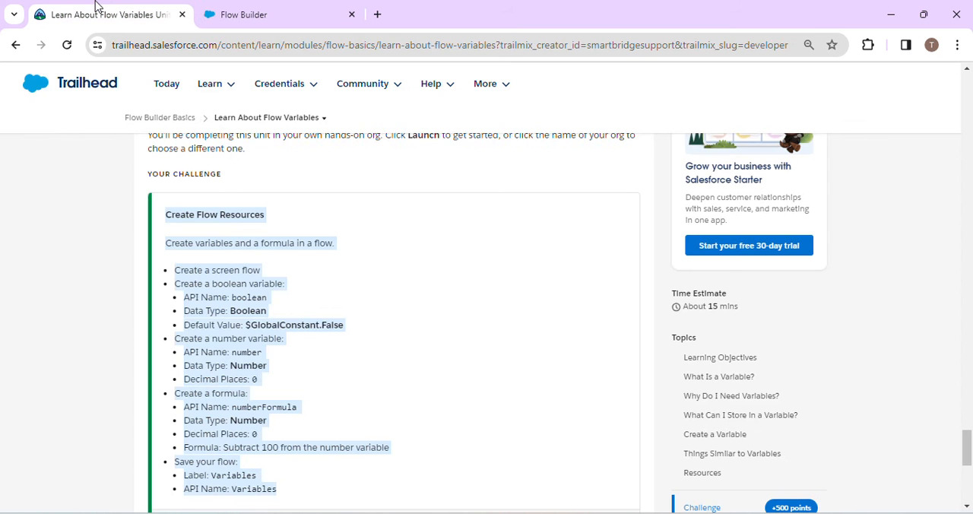
left_click(288, 436)
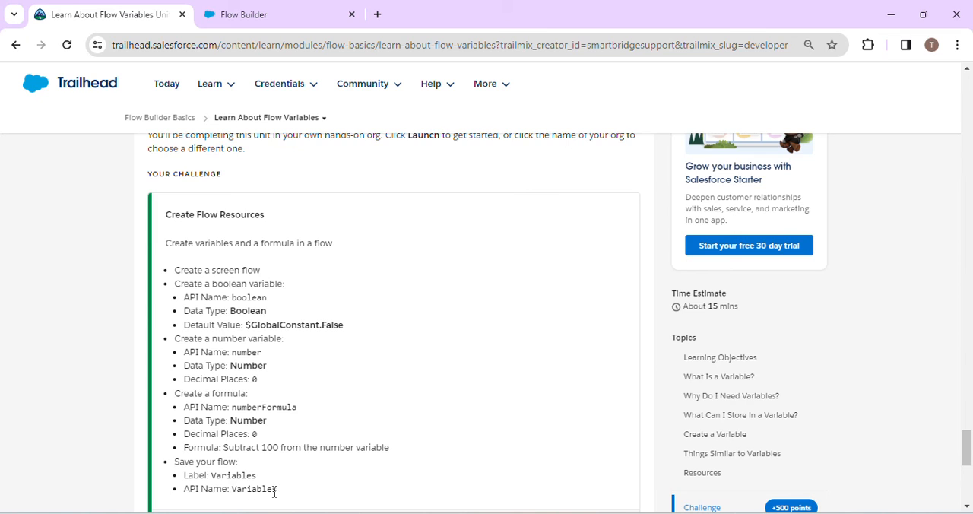
scroll(274, 492, "down", 2)
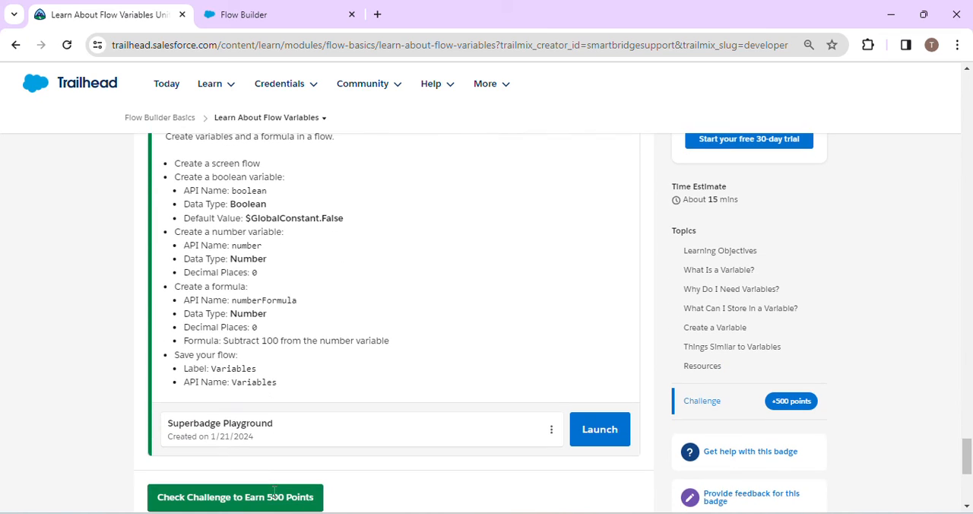
left_click(251, 9)
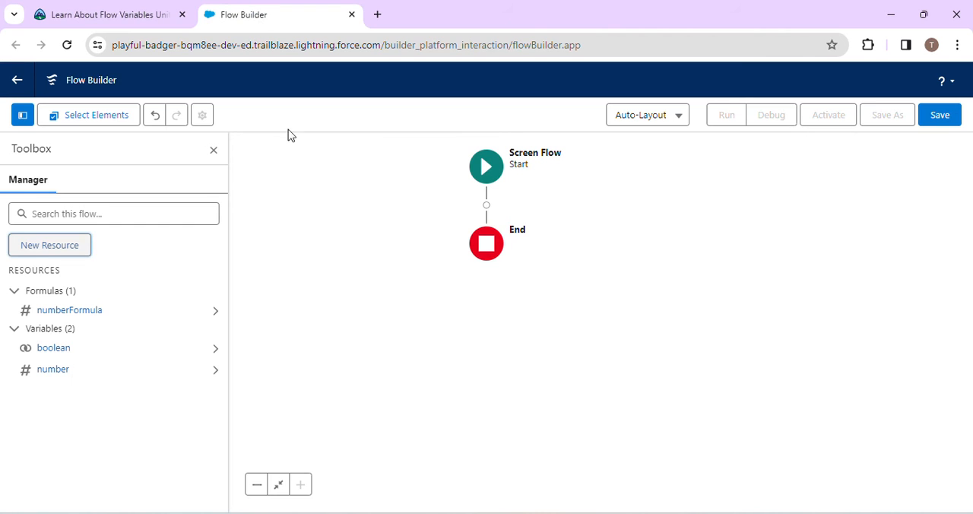
left_click(949, 114)
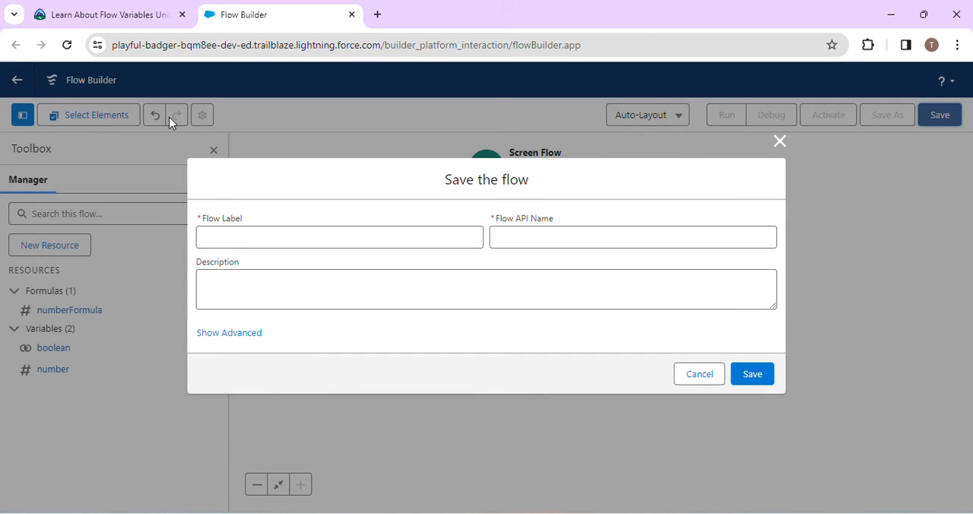
- Enter Variables as the flow label, copied from the challenge requirements, and have the API name filled in as Variables
left_click(74, 11)
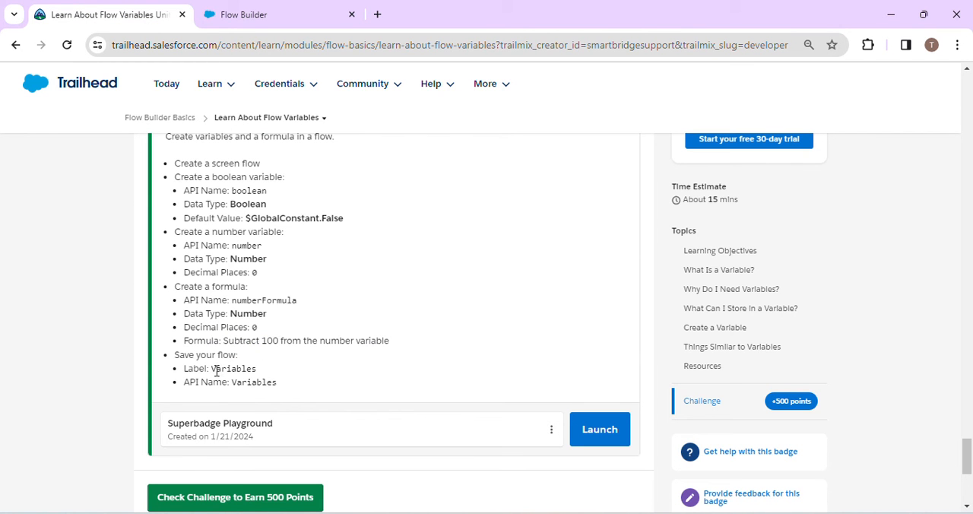
left_click_drag(212, 368, 258, 370)
key("ctrl+c")
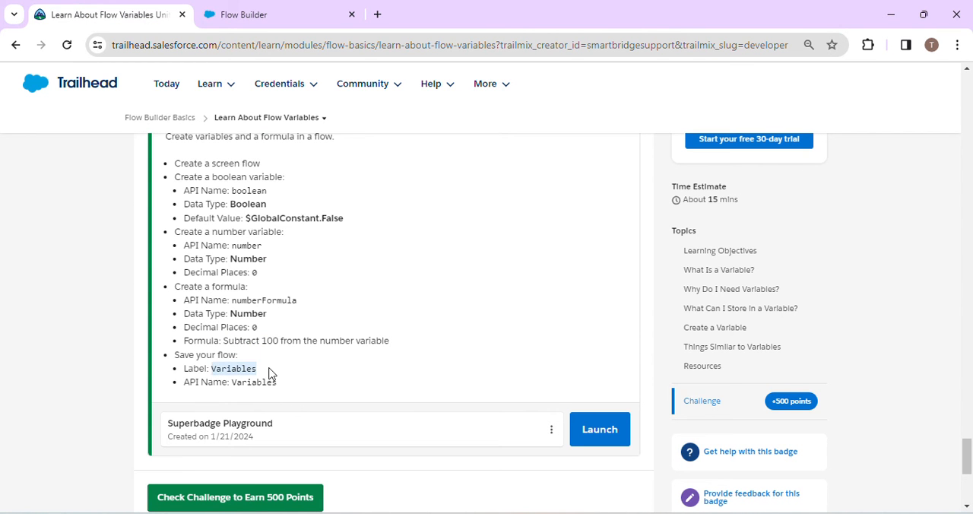
left_click(286, 6)
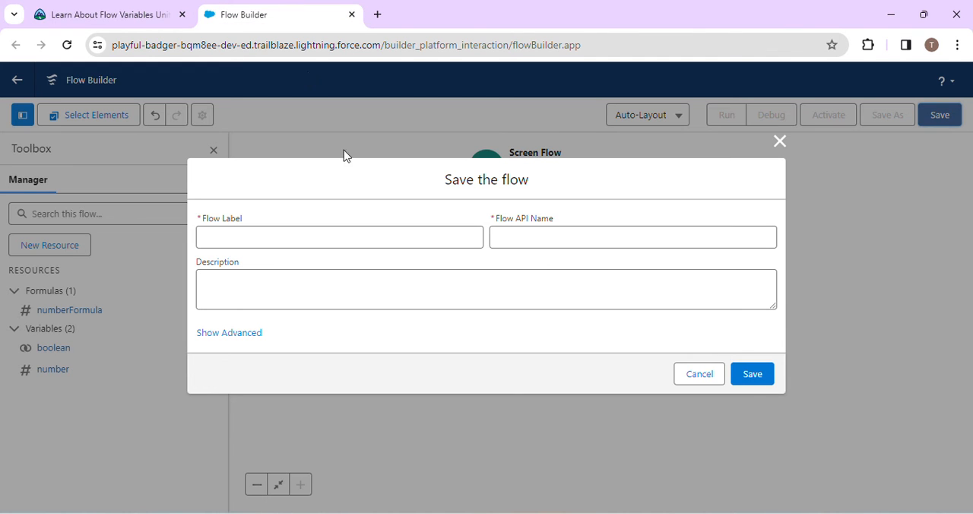
left_click(287, 233)
key("ctrl+v")
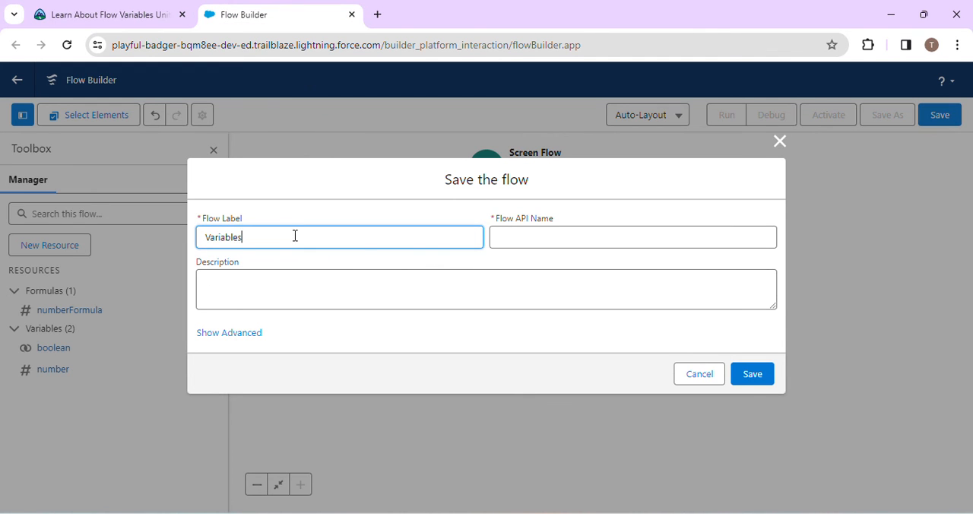
left_click(363, 266)
- Compare the flow's API name with the challenge requirements, save the flow and read through the reported issues
left_click(135, 7)
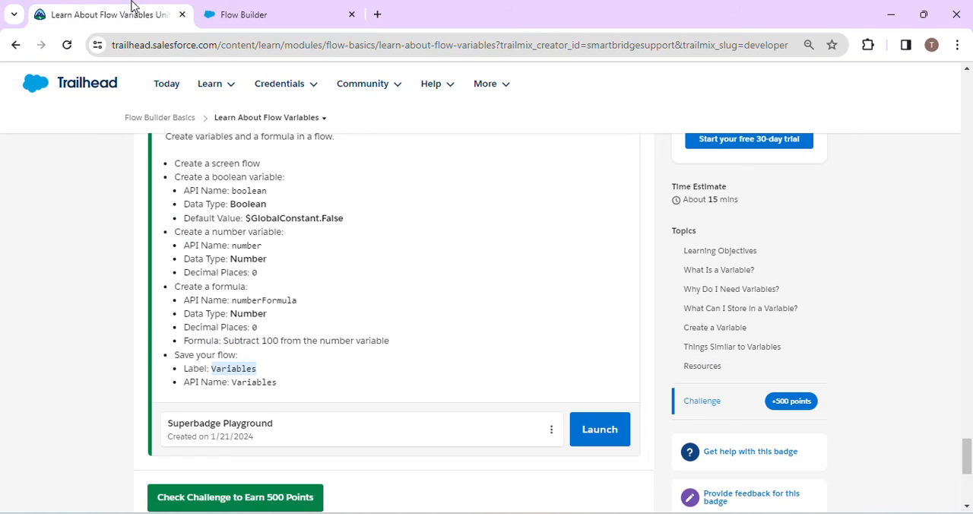
left_click(251, 6)
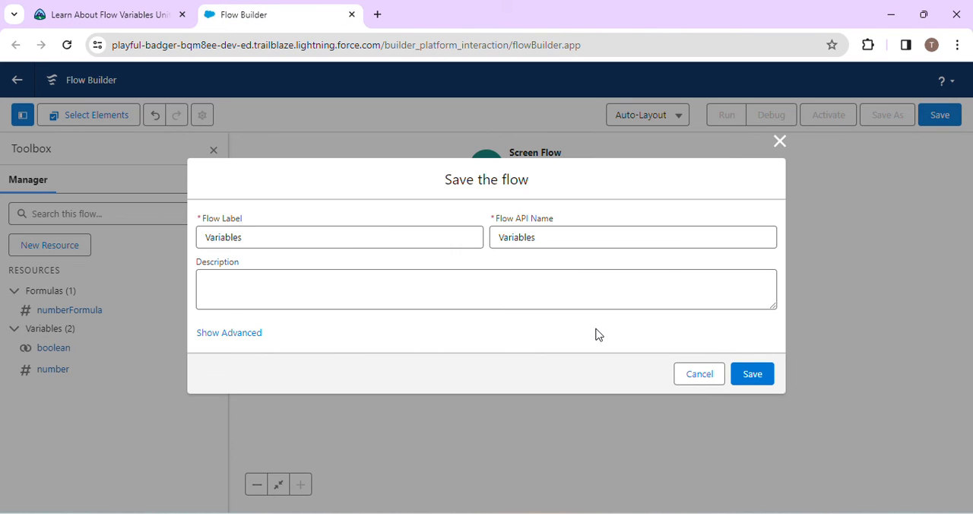
left_click(751, 374)
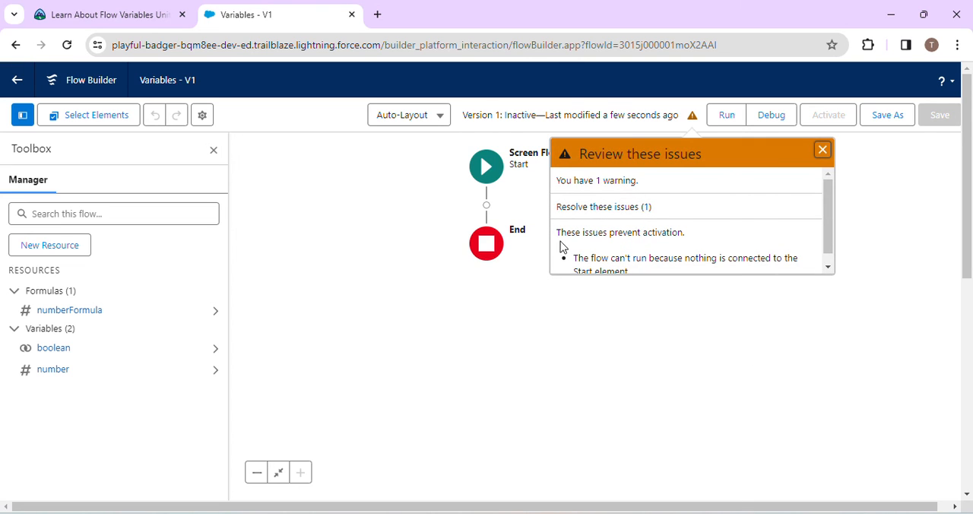
scroll(651, 253, "down", 1)
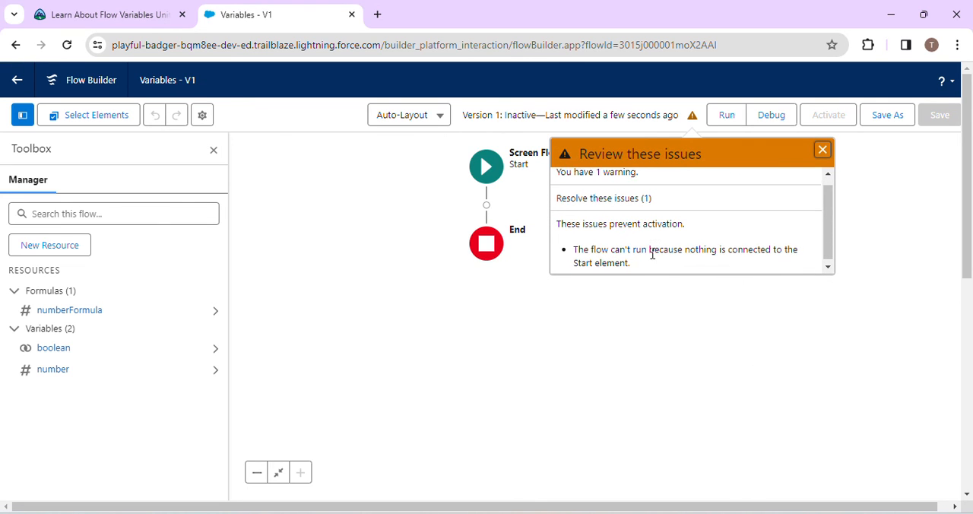
- Return to the Trailhead unit and submit the Create Flow Resources challenge for checking
left_click(133, 13)
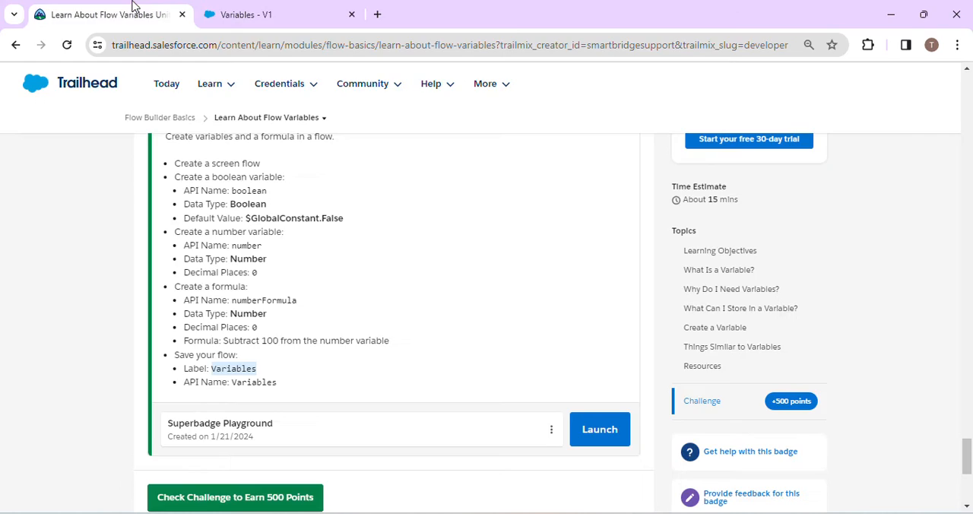
scroll(466, 411, "down", 1)
scroll(465, 411, "down", 2)
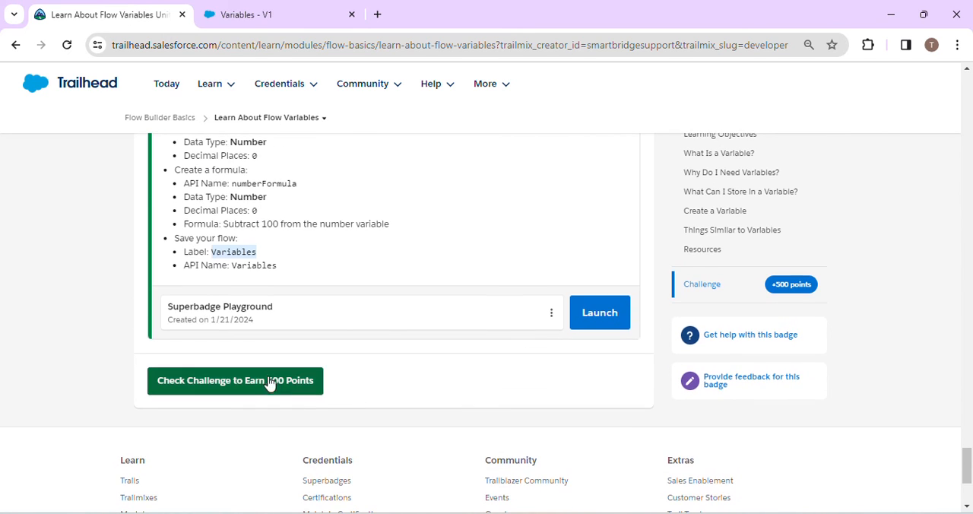
left_click(257, 381)
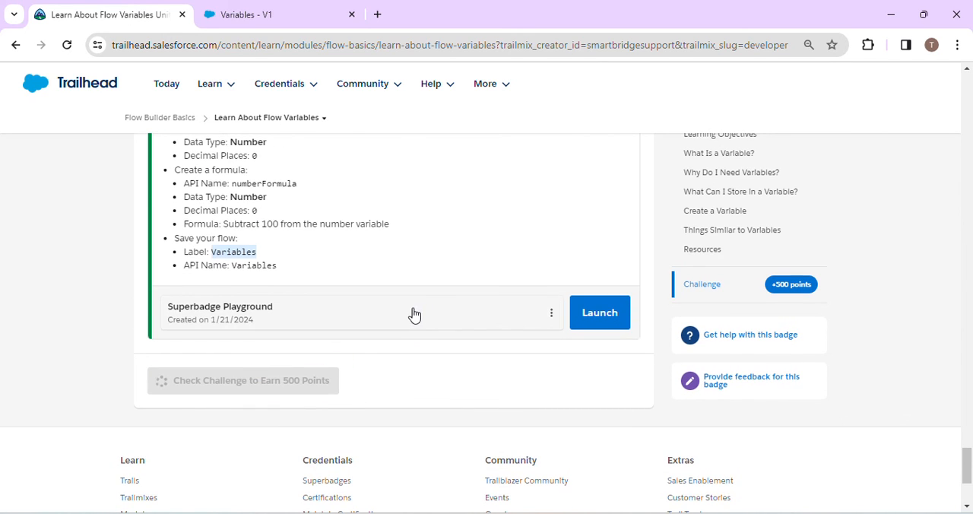
scroll(416, 334, "up", 3)
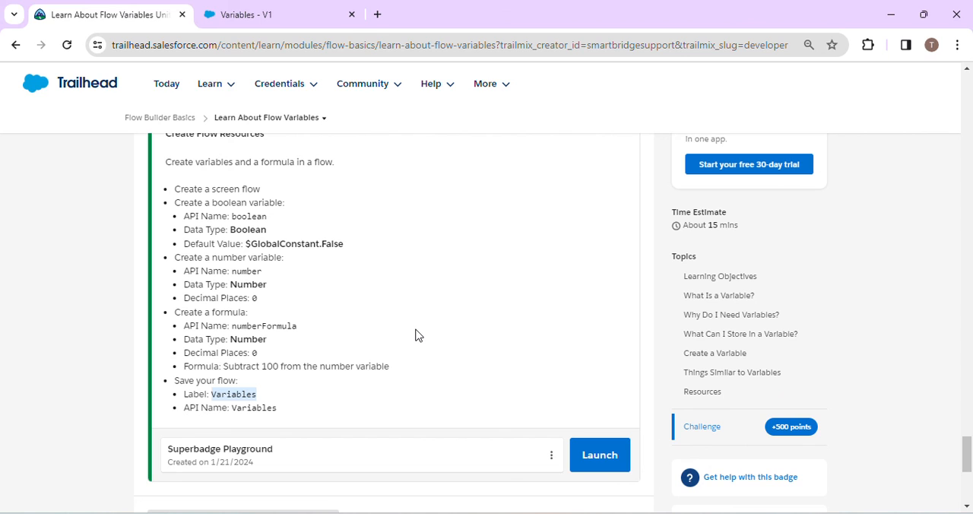
scroll(416, 334, "down", 1)
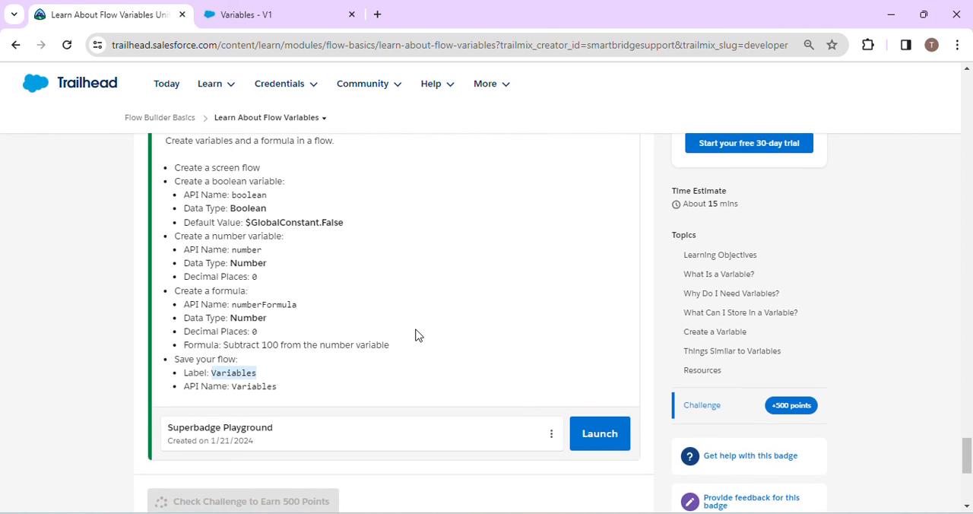